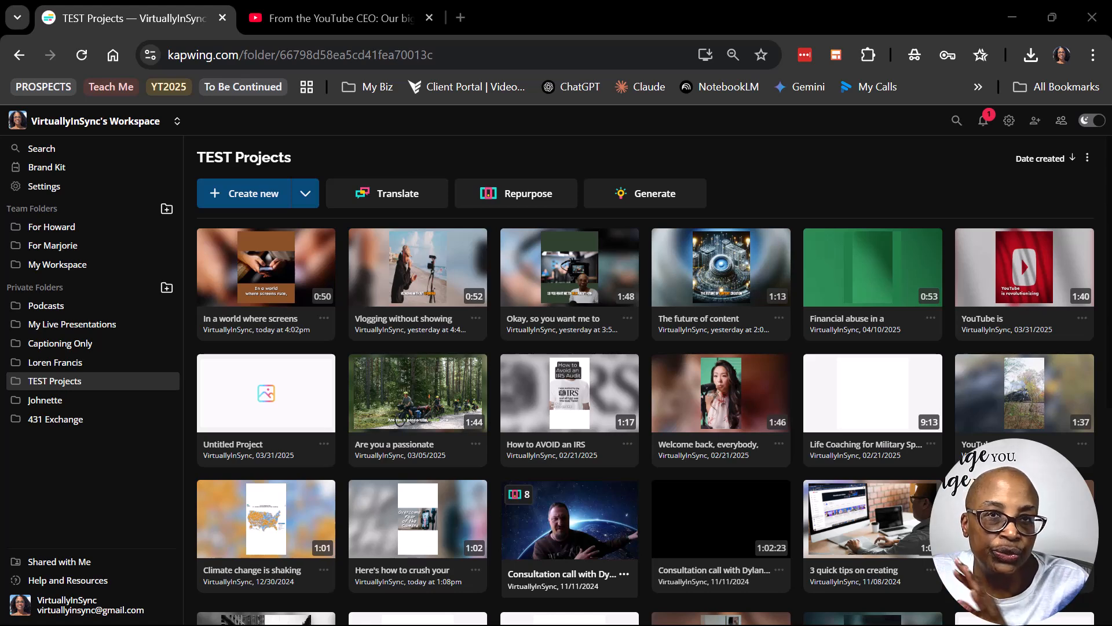
Start an AI-generated video project from the TEST Projects folder, with an article URL as the script source
left_click(353, 17)
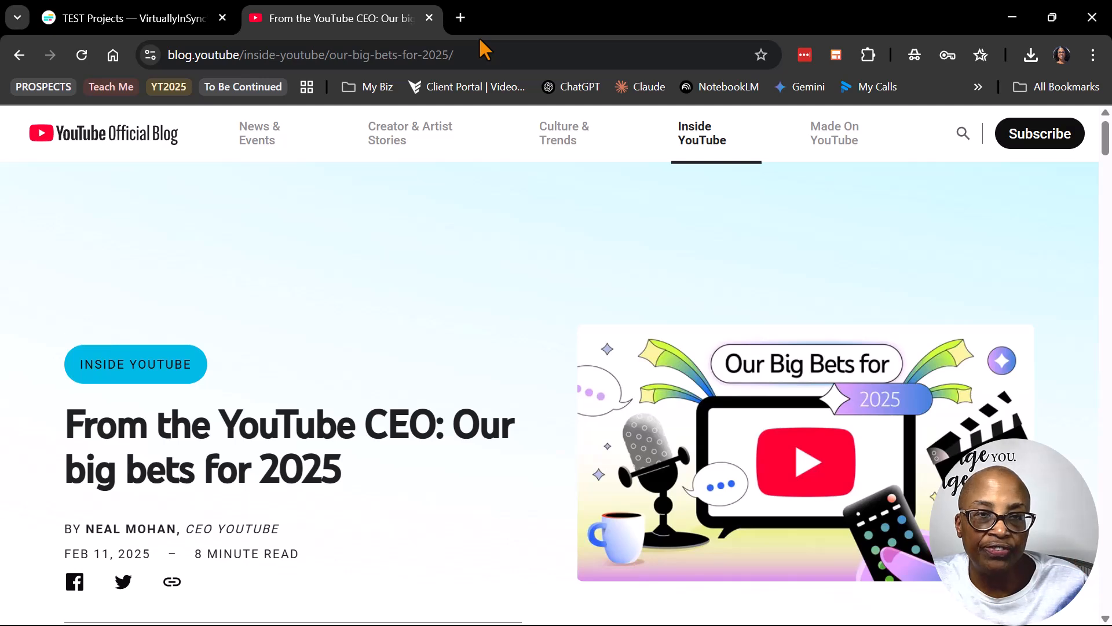
left_click(138, 18)
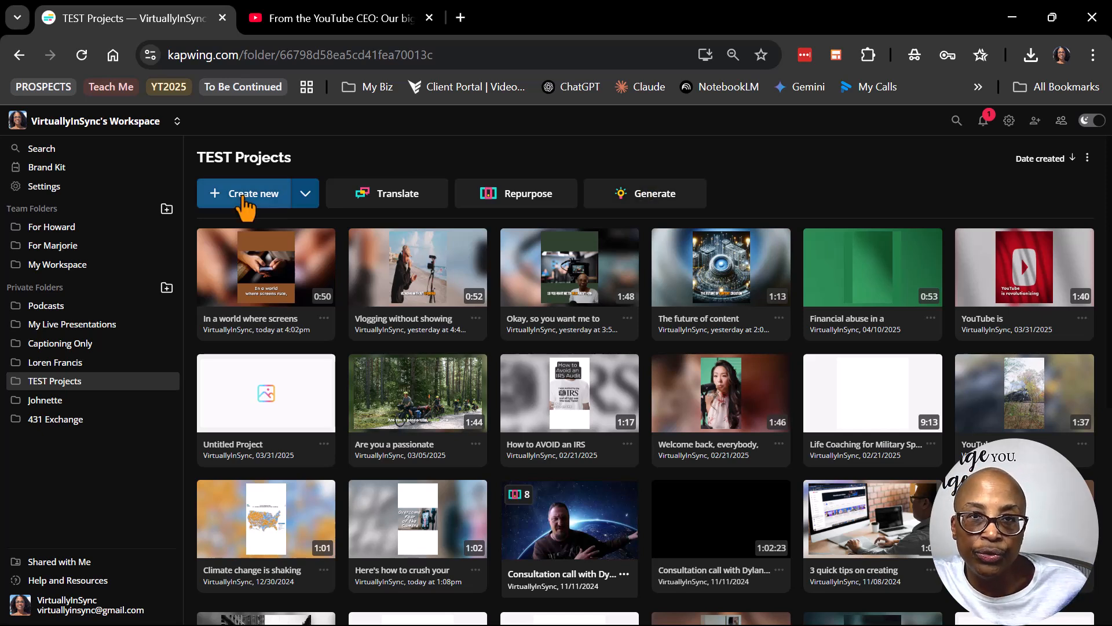
left_click(655, 202)
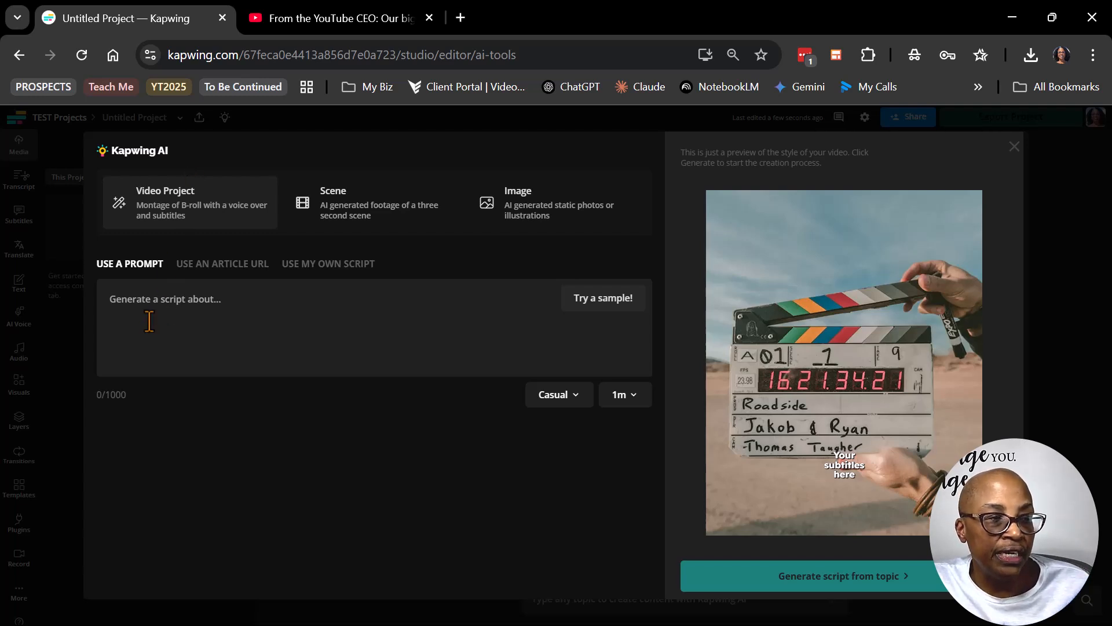
left_click(179, 287)
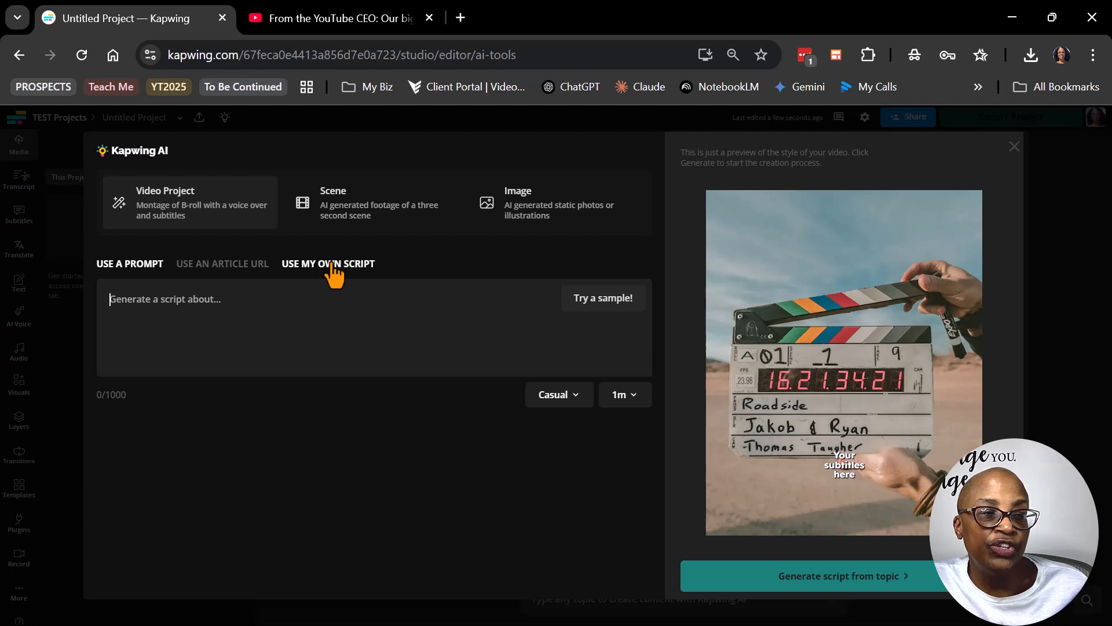
left_click(222, 268)
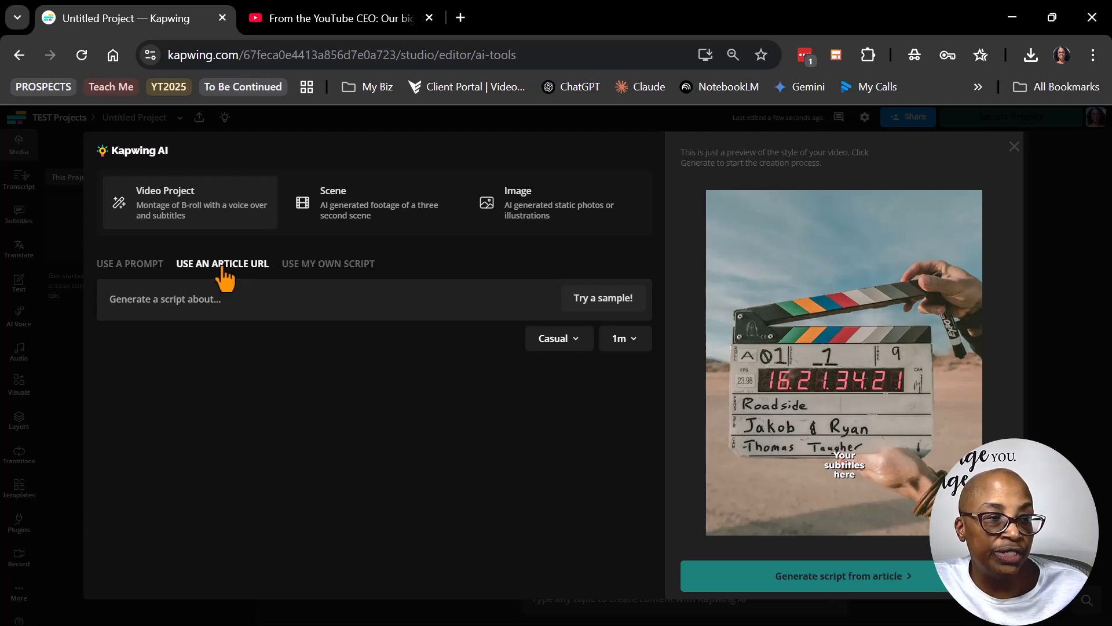
Copy the address of the YouTube blog article about the big bets for 2025 and supply it as the script's source article
left_click(342, 17)
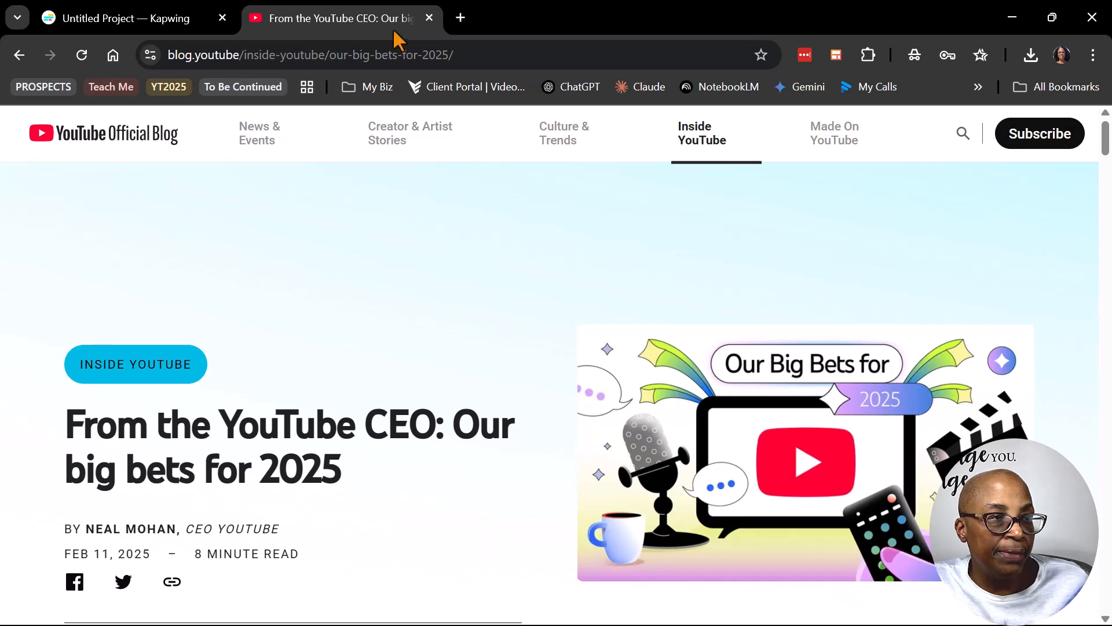
left_click(471, 55)
key("ctrl+c")
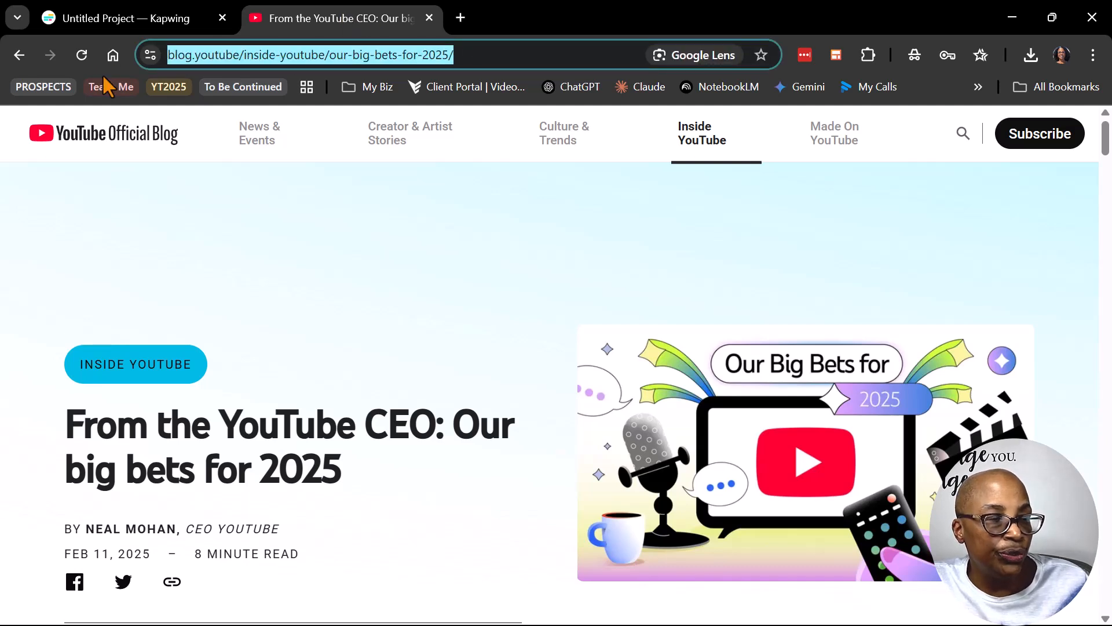
left_click(154, 18)
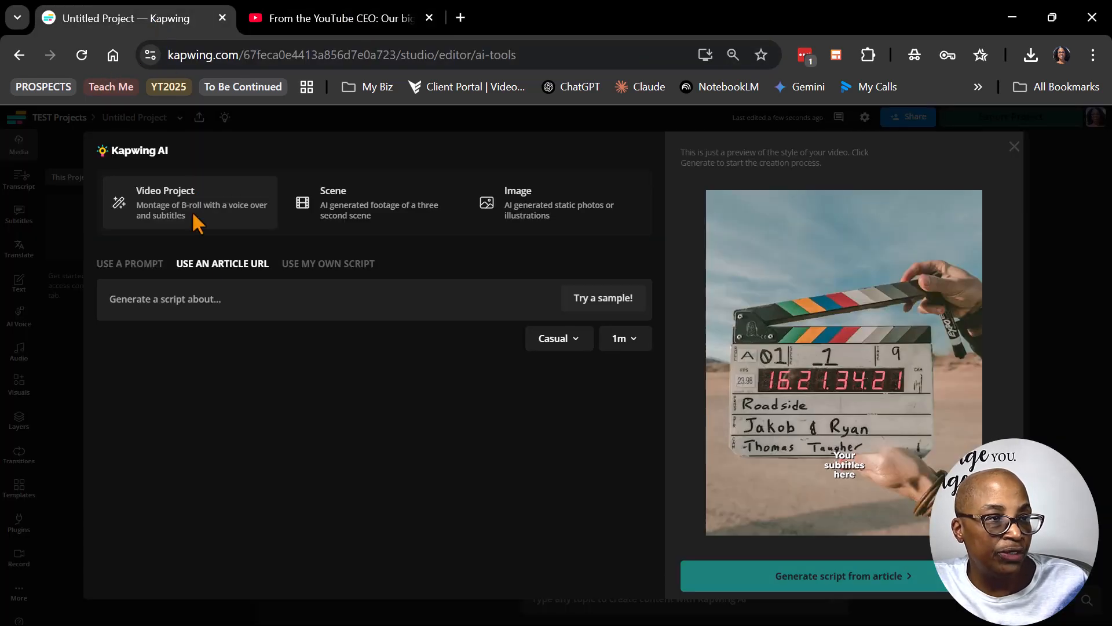
key("ctrl+v")
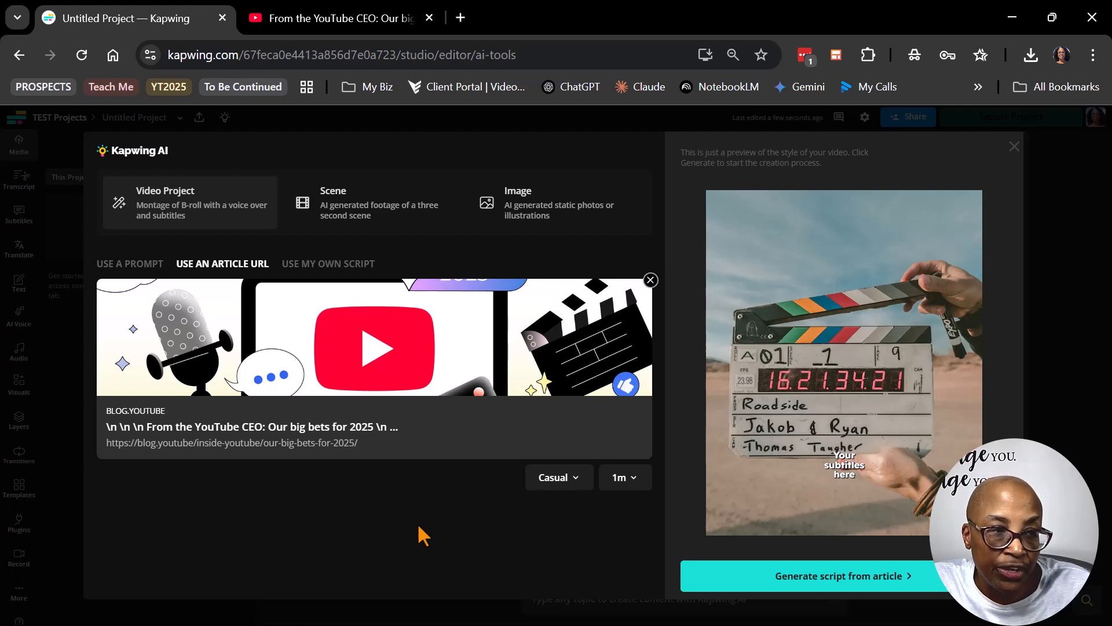
Set the script's tone to Creative and its length to 1m, and generate the script from the article
left_click(571, 492)
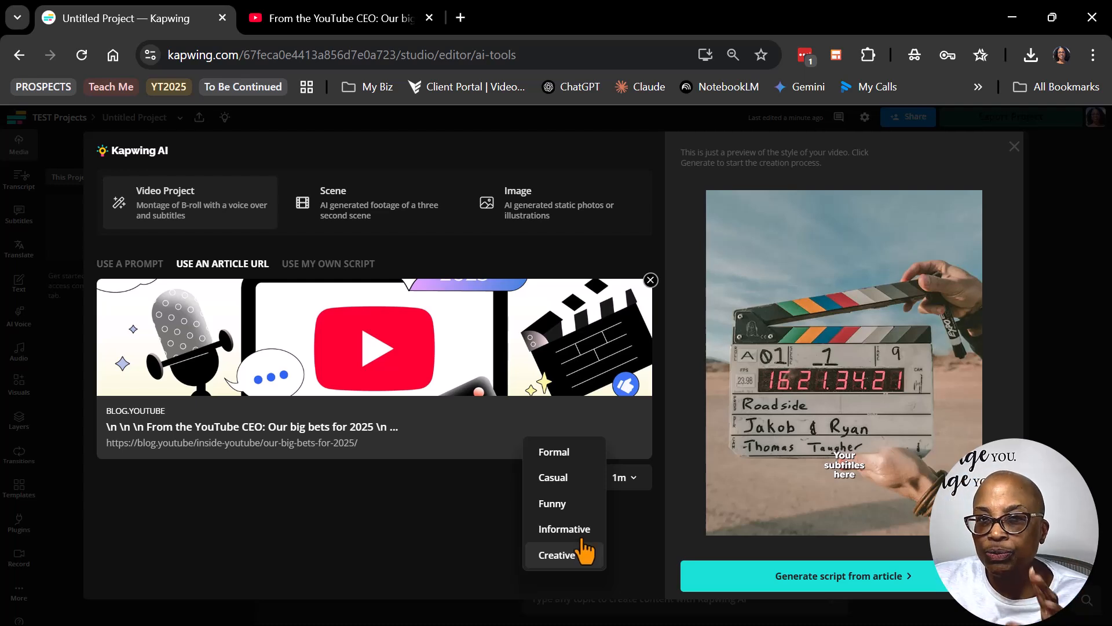
left_click(577, 563)
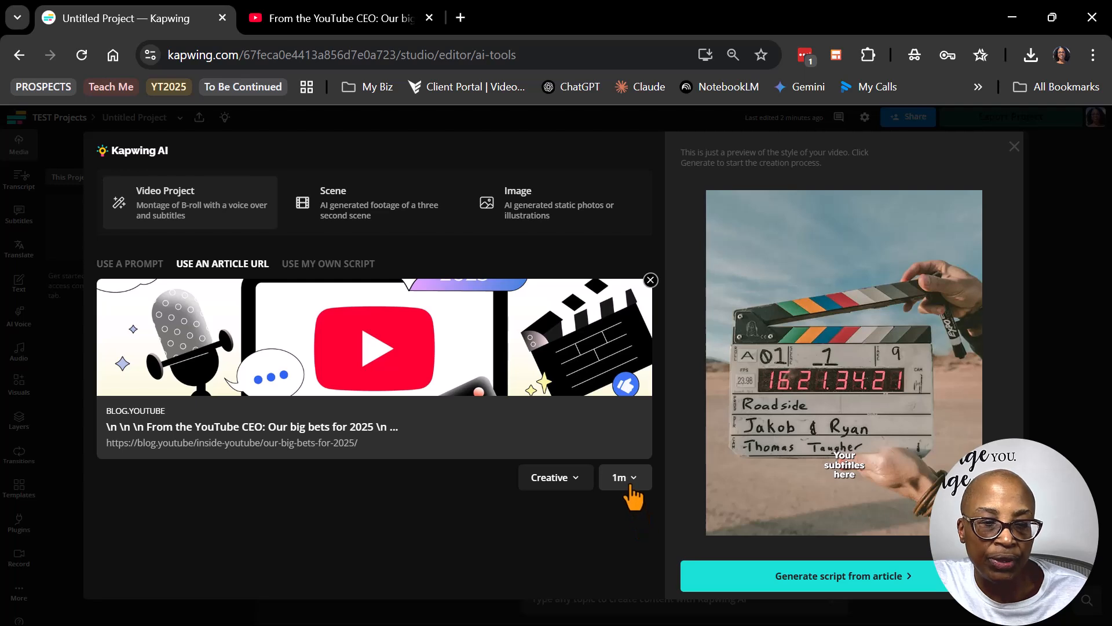
left_click(630, 486)
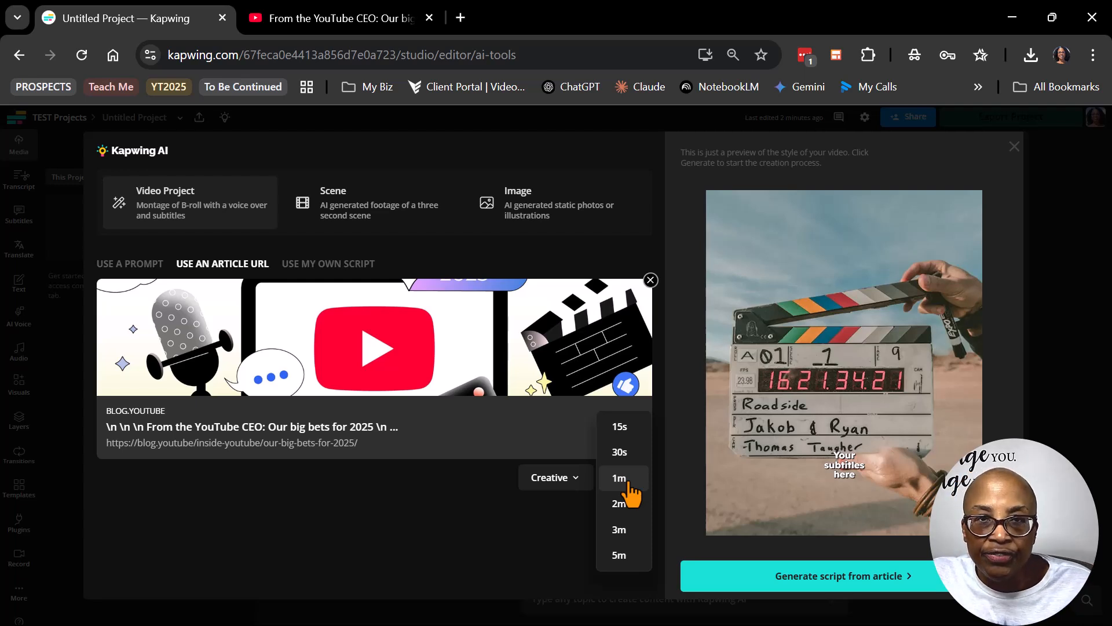
left_click(627, 483)
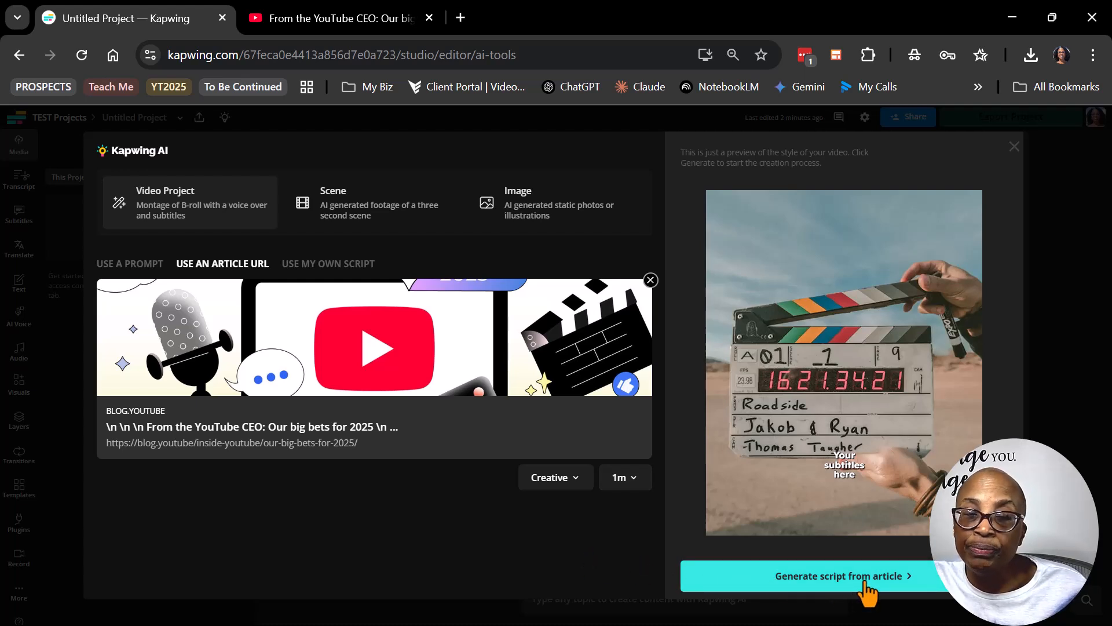
left_click(864, 580)
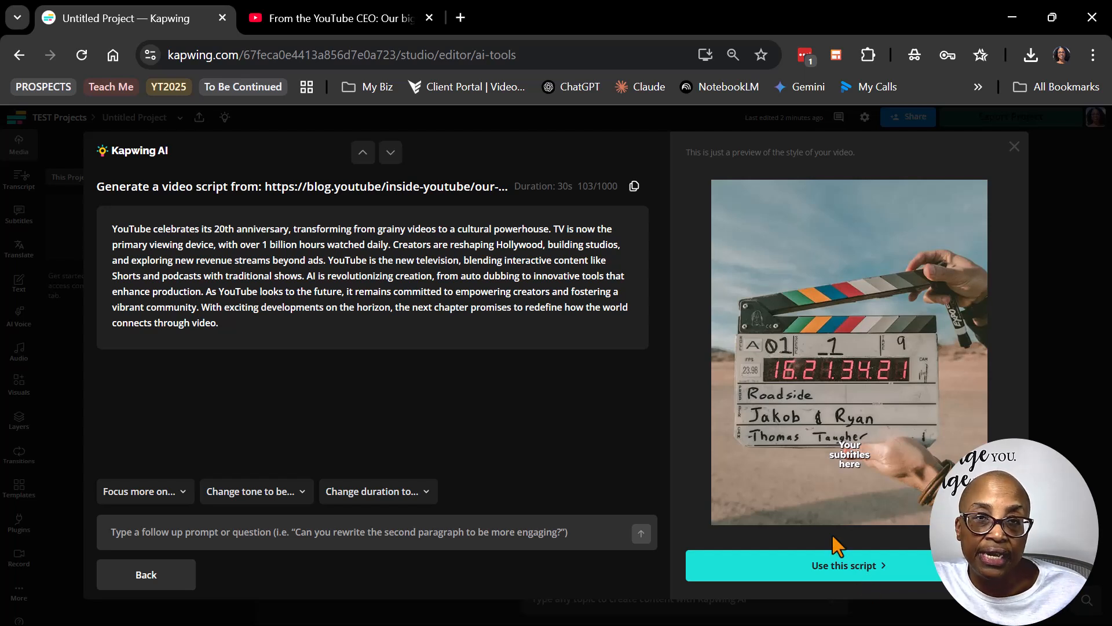
Refocus the generated script on AI's impact on content creation
left_click_drag(578, 186, 622, 184)
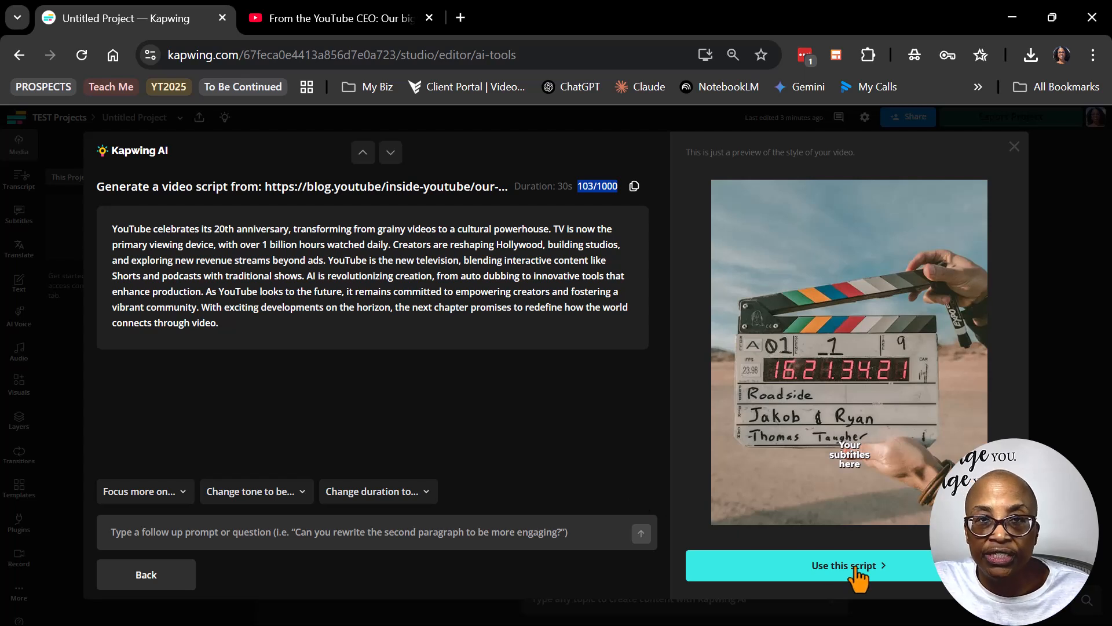
left_click(171, 504)
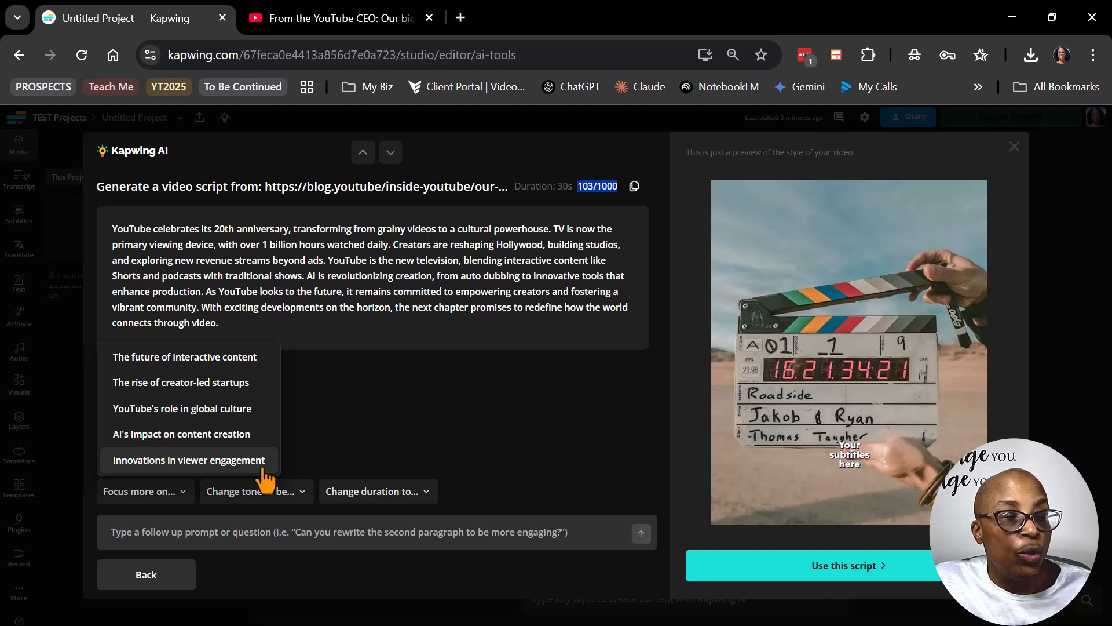
left_click(212, 435)
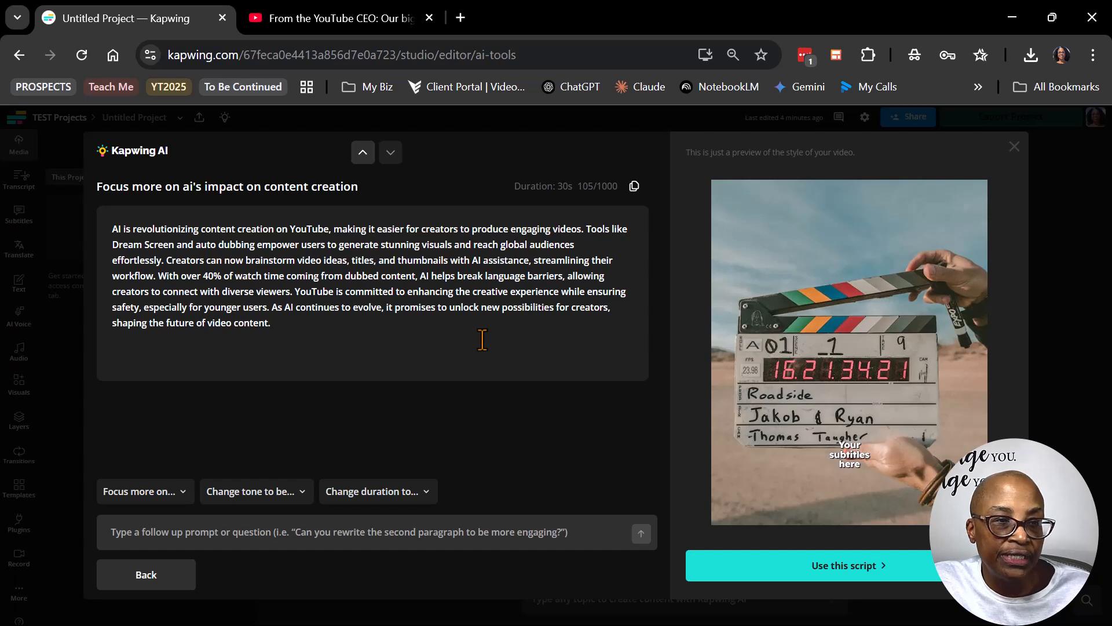
Change the script's duration to 2m and look over the regenerated text
left_click(272, 497)
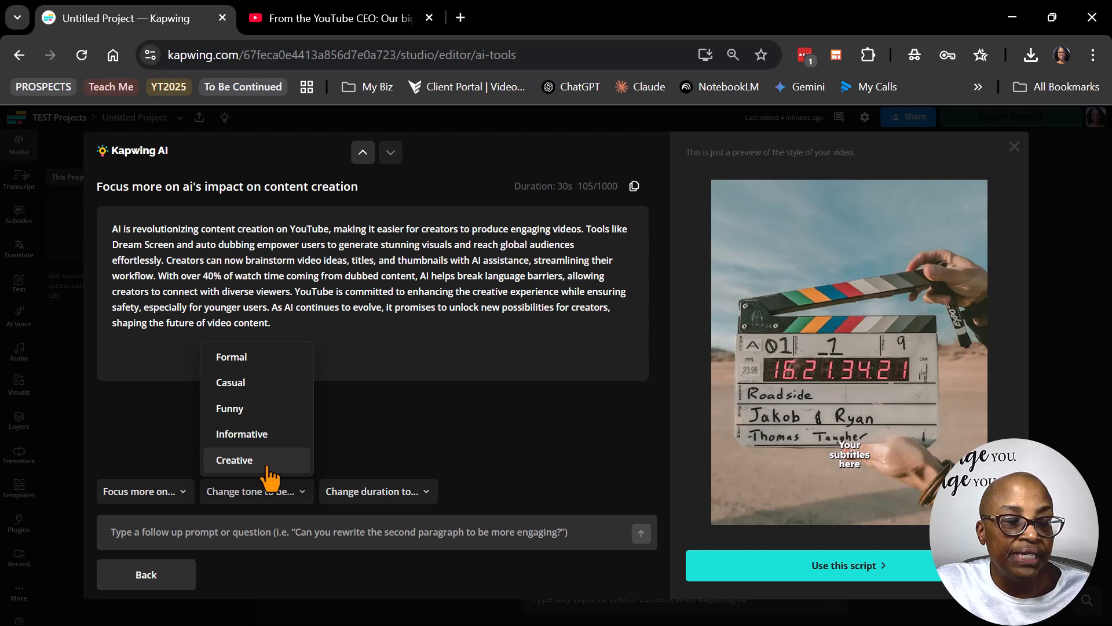
left_click(480, 420)
left_click(386, 499)
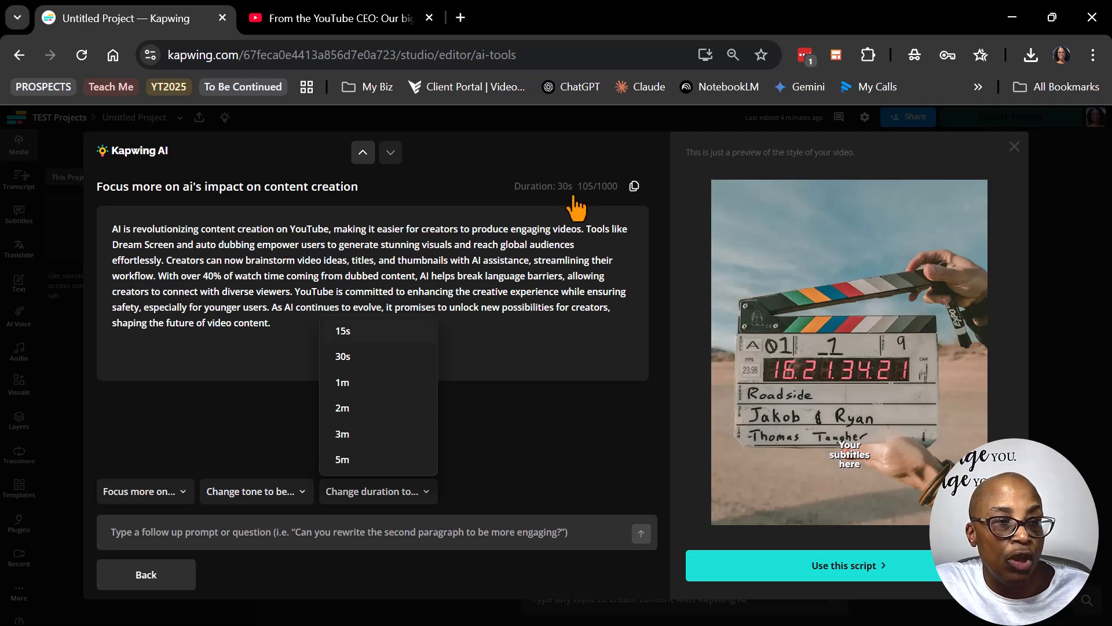
left_click(355, 429)
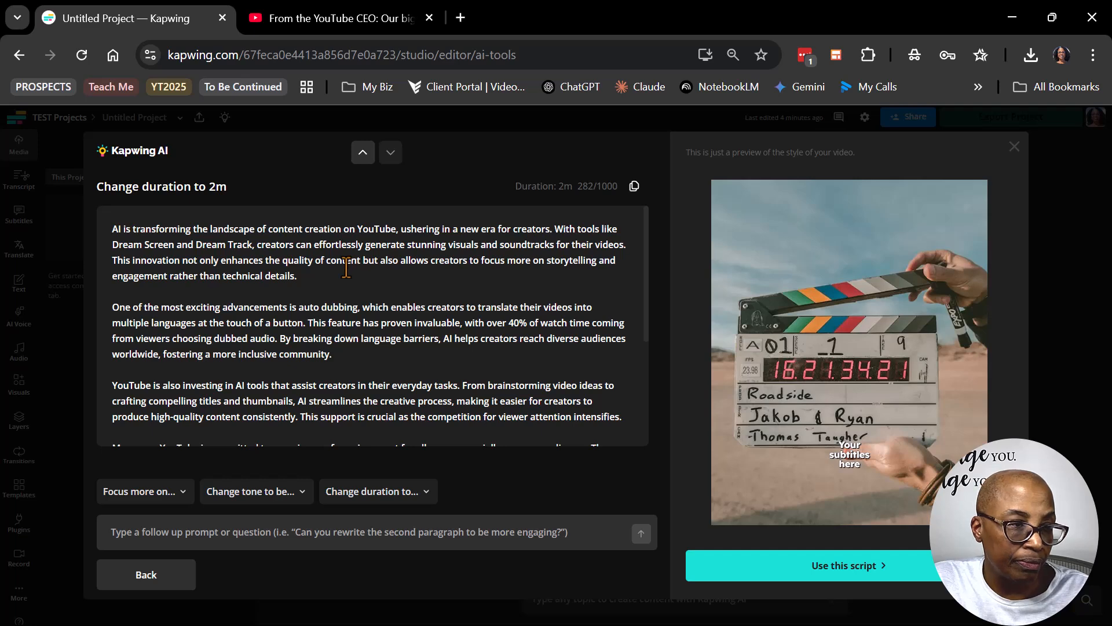
scroll(346, 267, "down", 3)
scroll(346, 266, "up", 3)
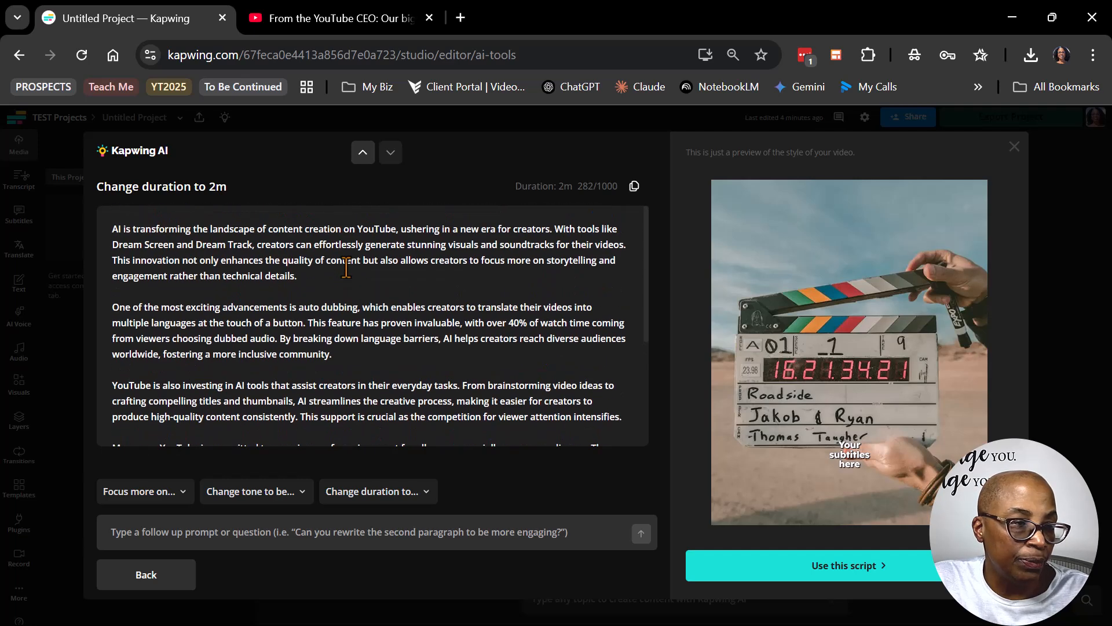
scroll(467, 297, "down", 3)
scroll(467, 296, "up", 3)
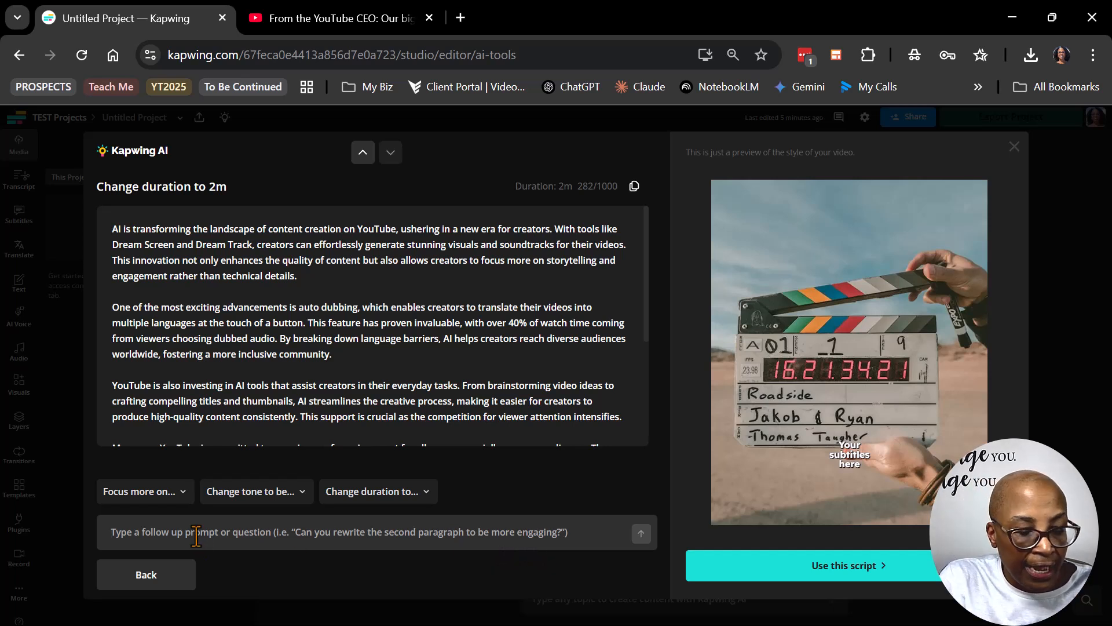
Ask to open the script with a way more engaging hook that will make viewers want to watch the entire video, and accept the rewritten script
type("Can you ope")
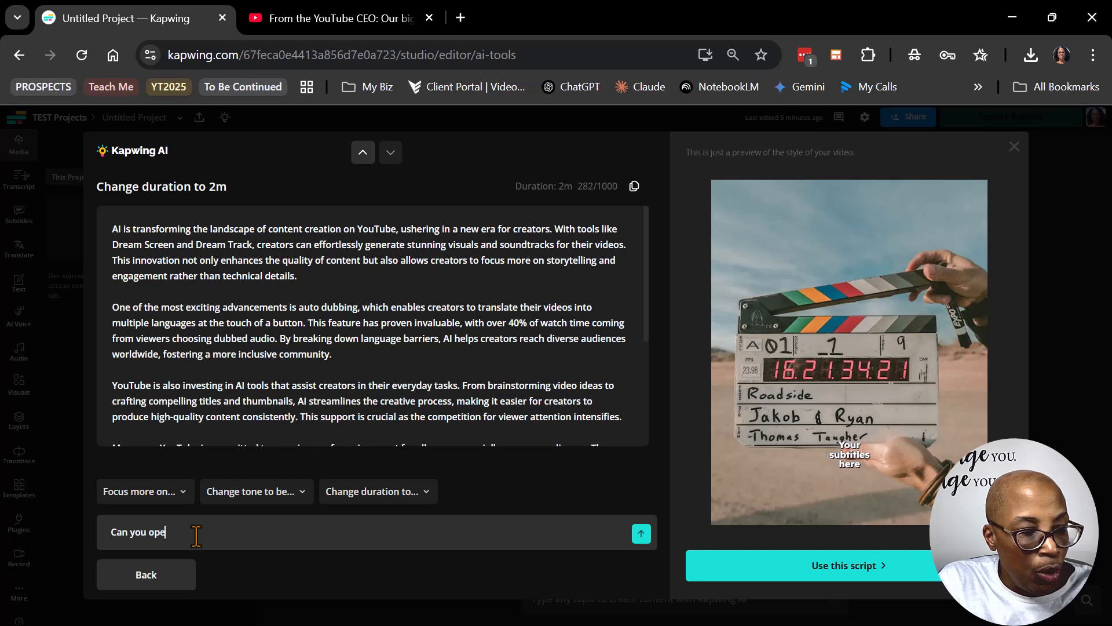
type("n this scri")
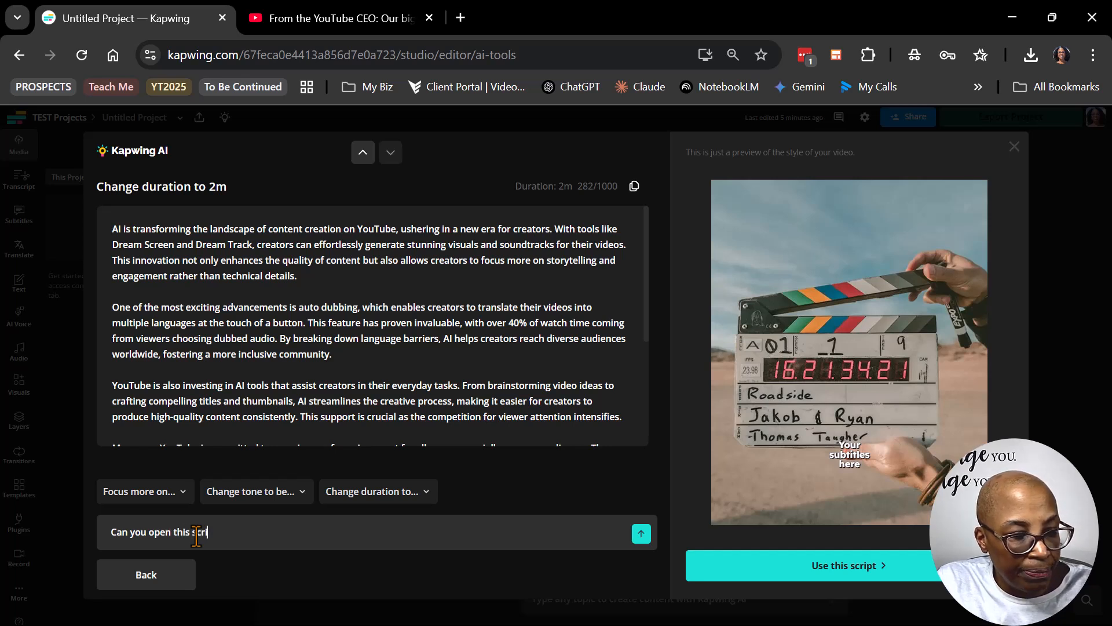
type("pt wi")
type("th a")
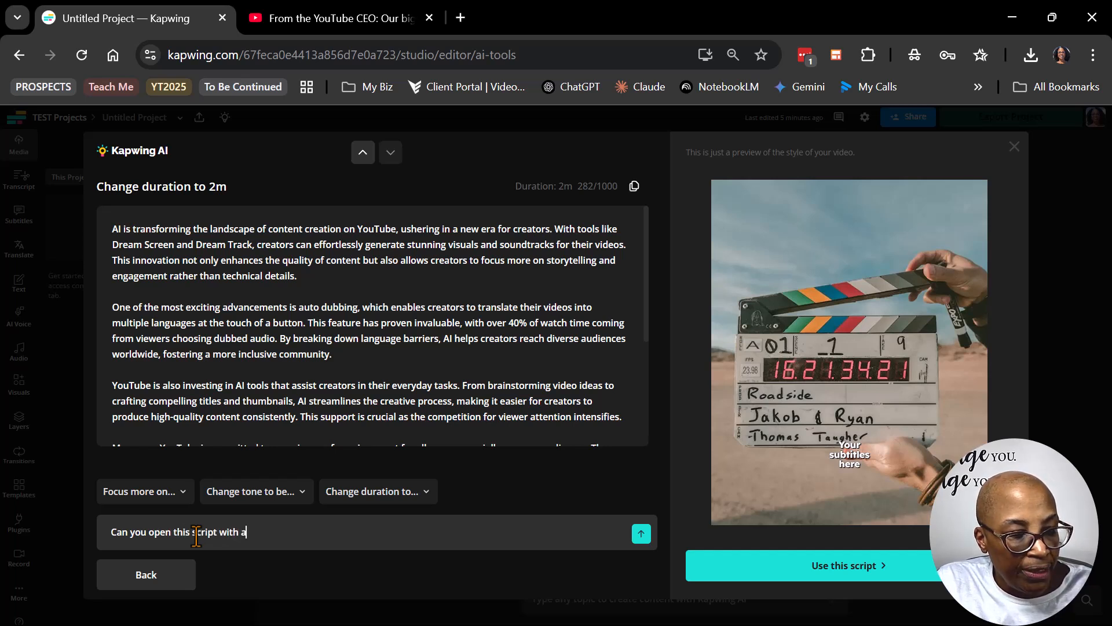
type(" hook that e")
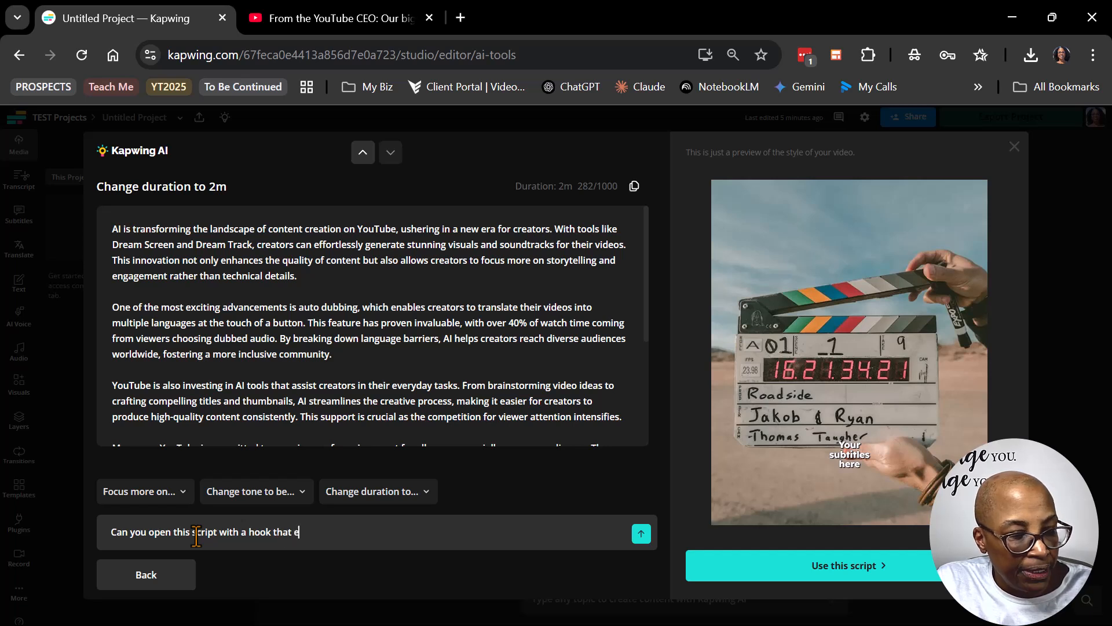
key("BackSpace")
type("i")
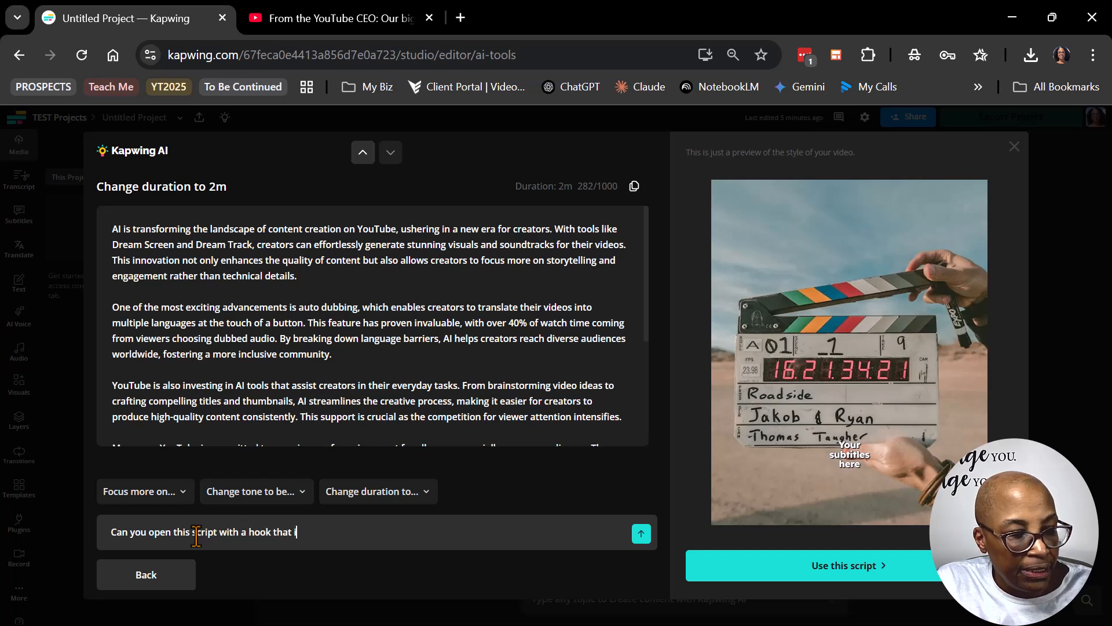
type("s way more ")
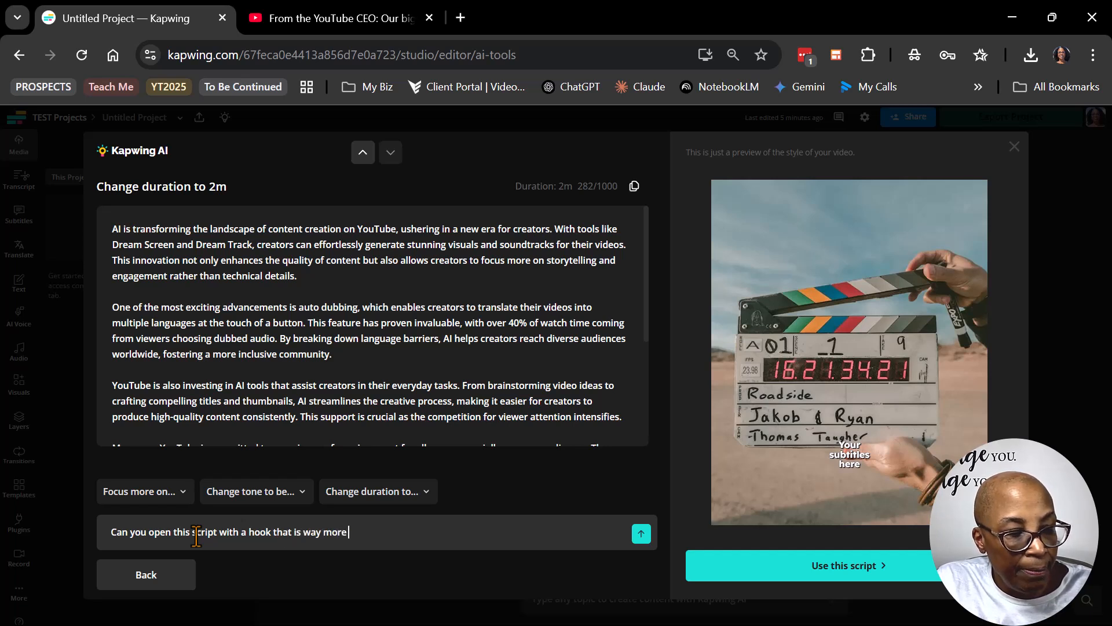
type("engaging and will ")
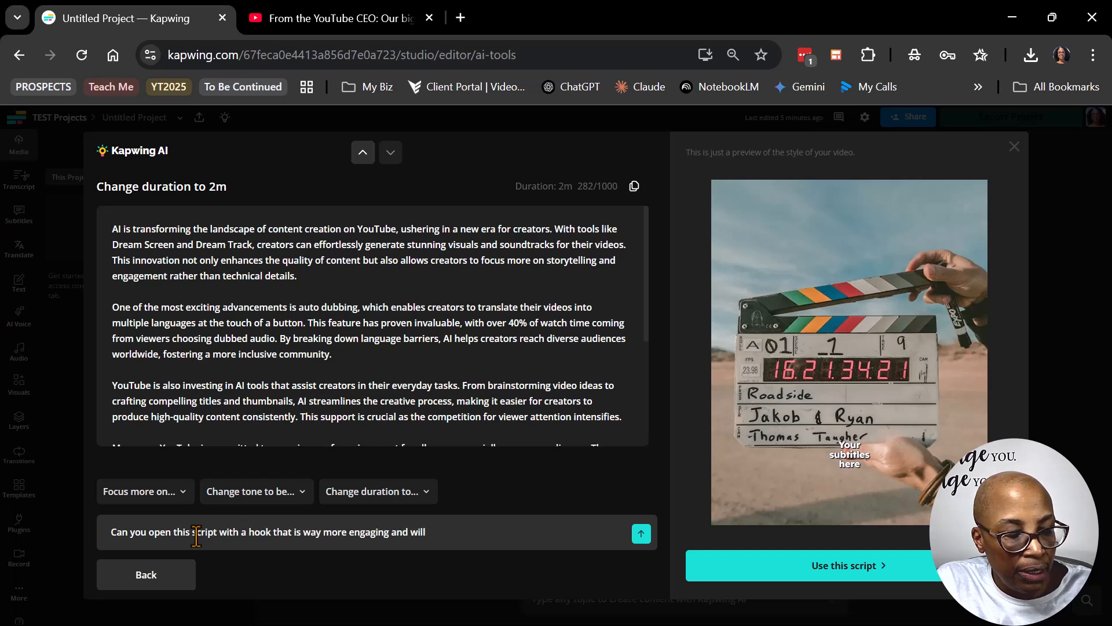
type("make v")
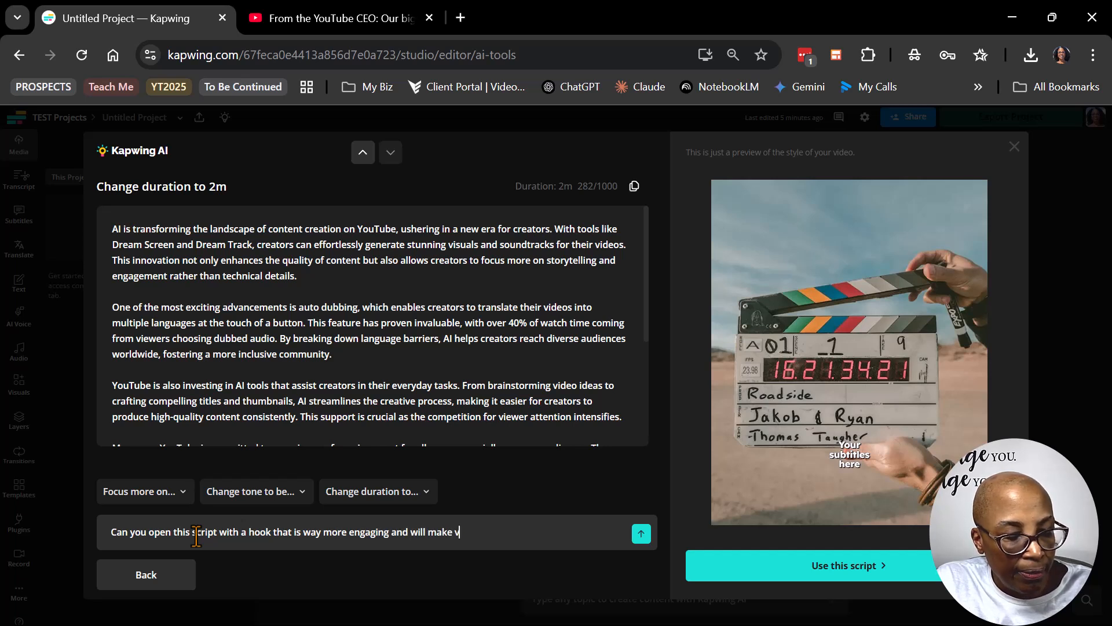
type("iewers want to wa")
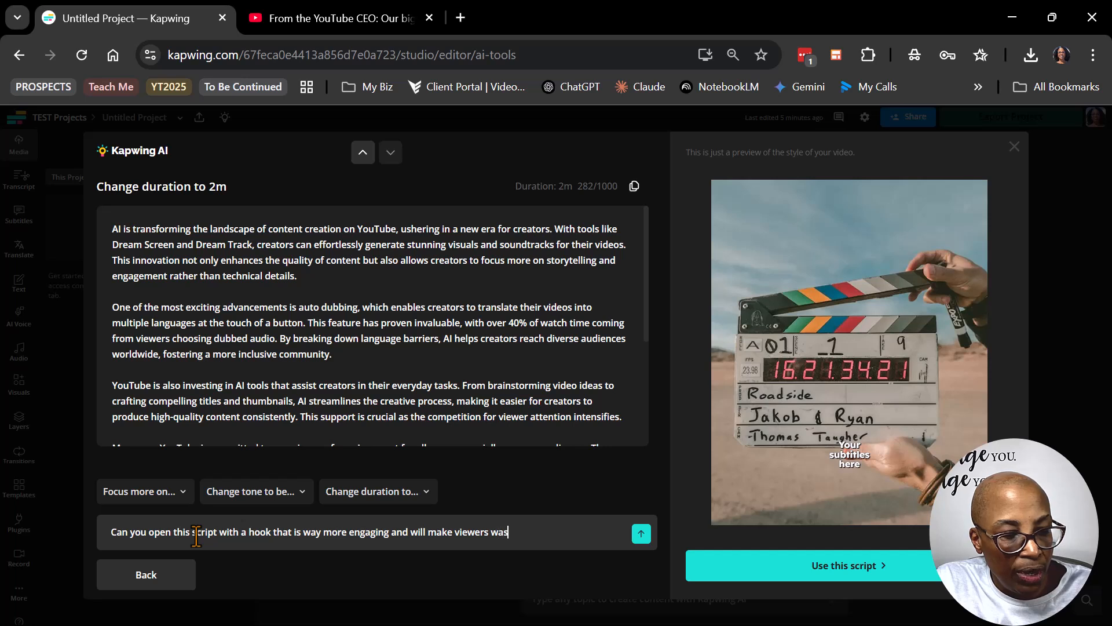
type("t")
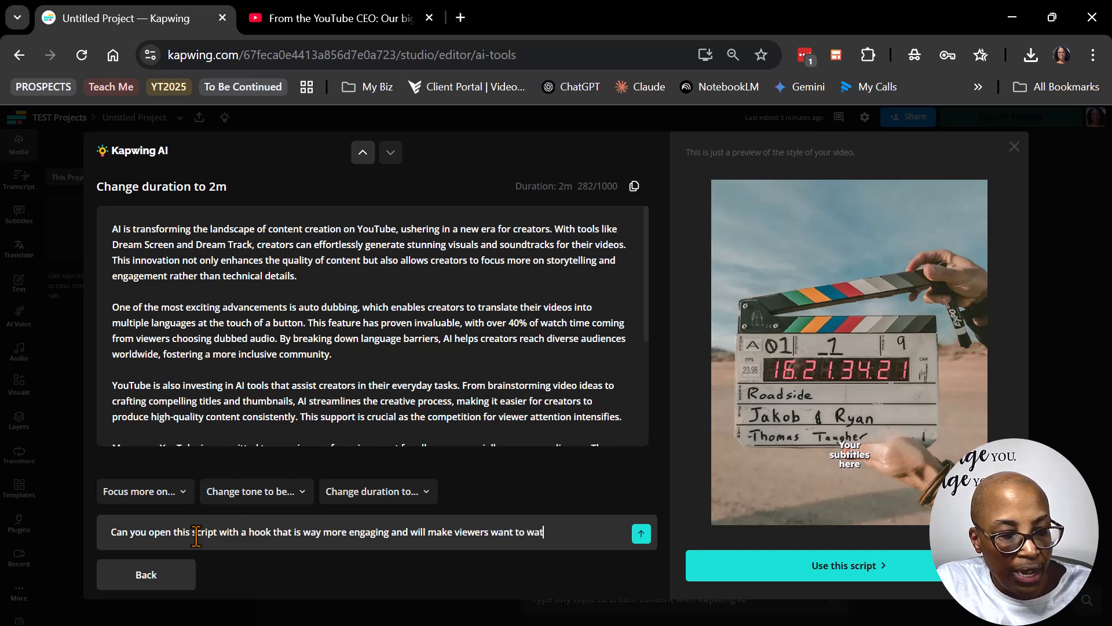
type("ch the entire video")
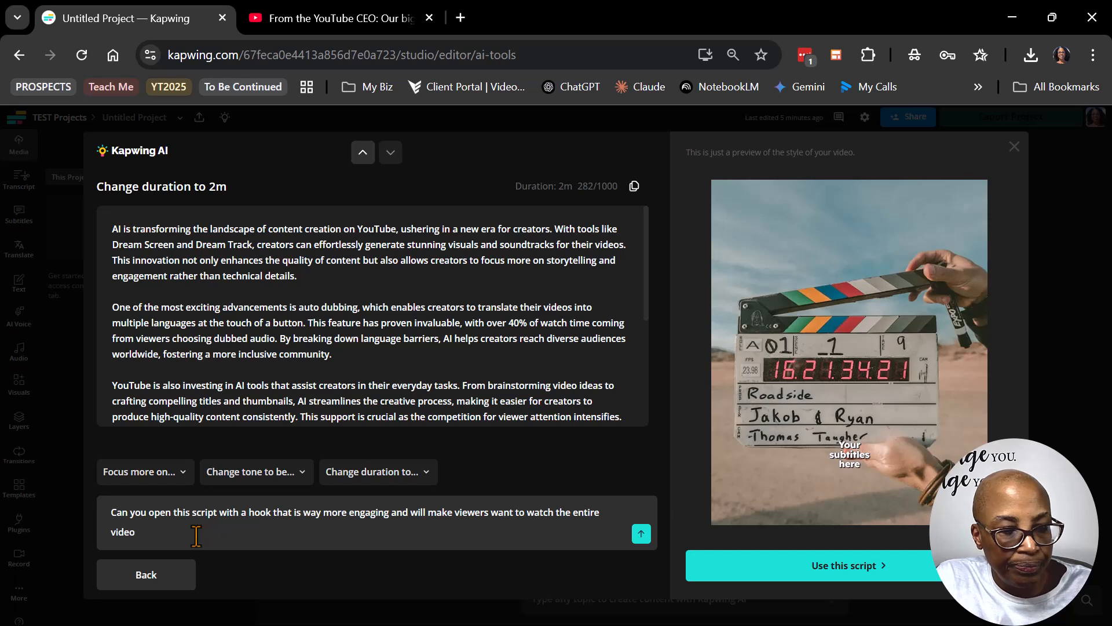
left_click(642, 534)
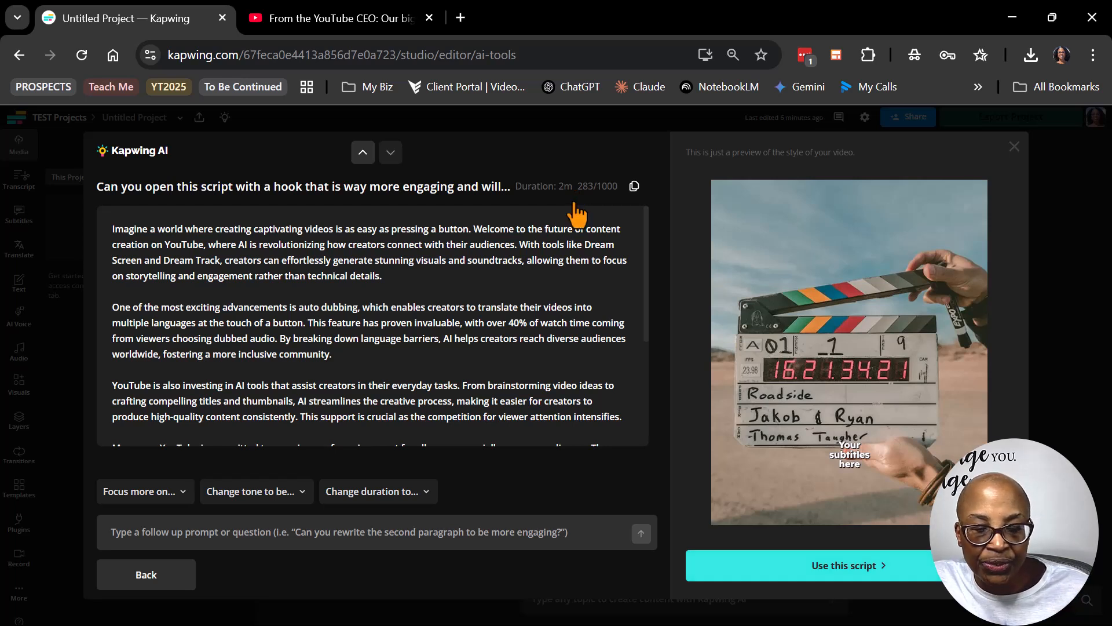
left_click(846, 566)
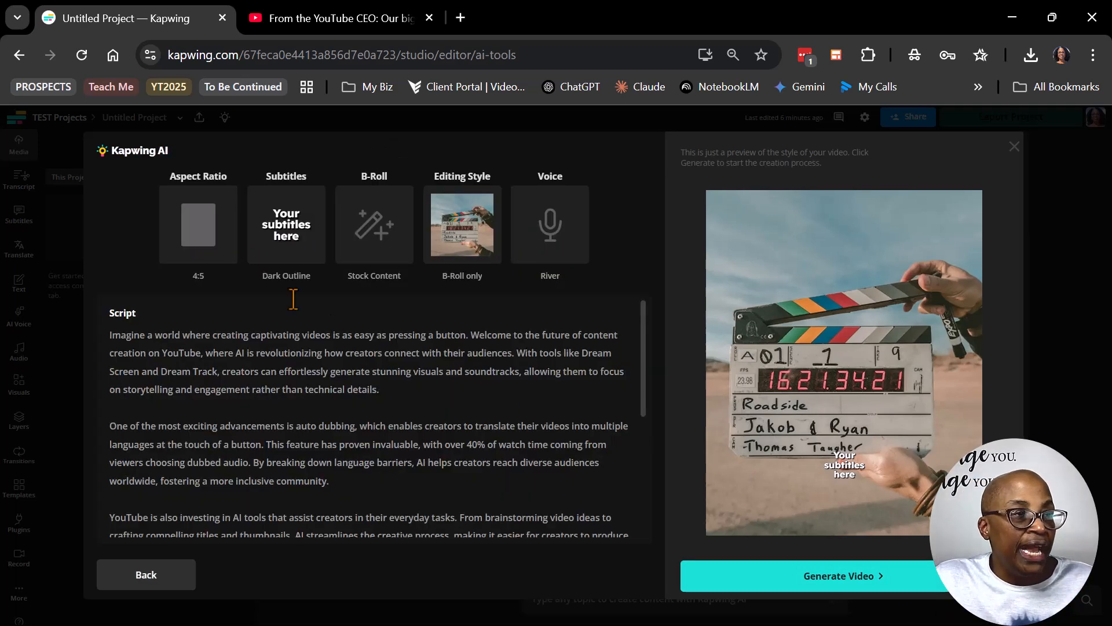
Keep the 4:5 aspect ratio and set the subtitle style to My Brand
left_click(197, 261)
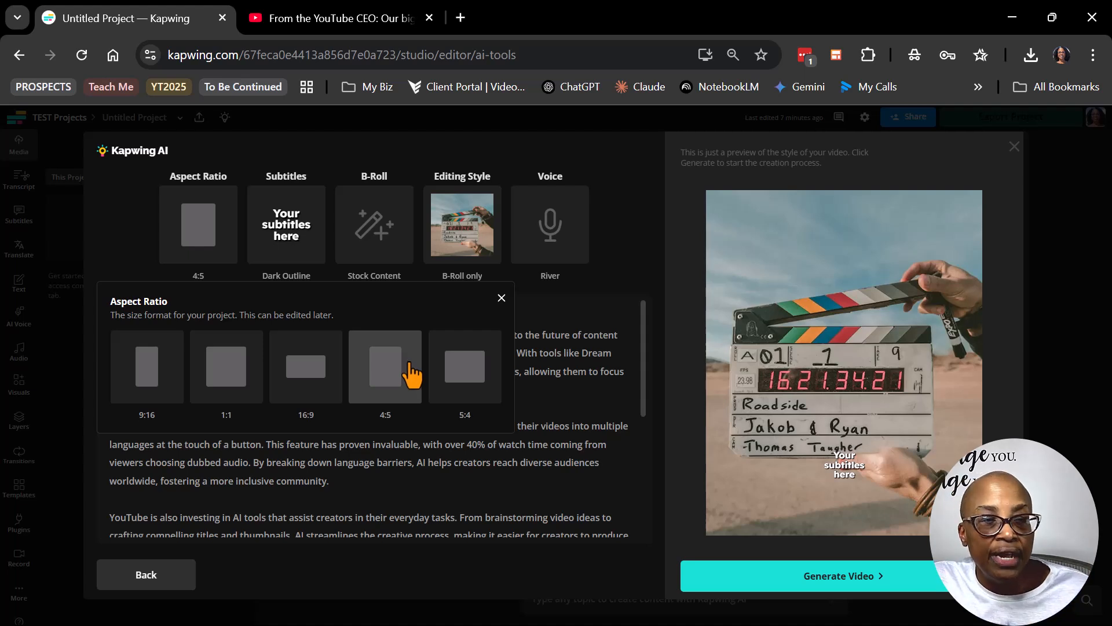
left_click(194, 243)
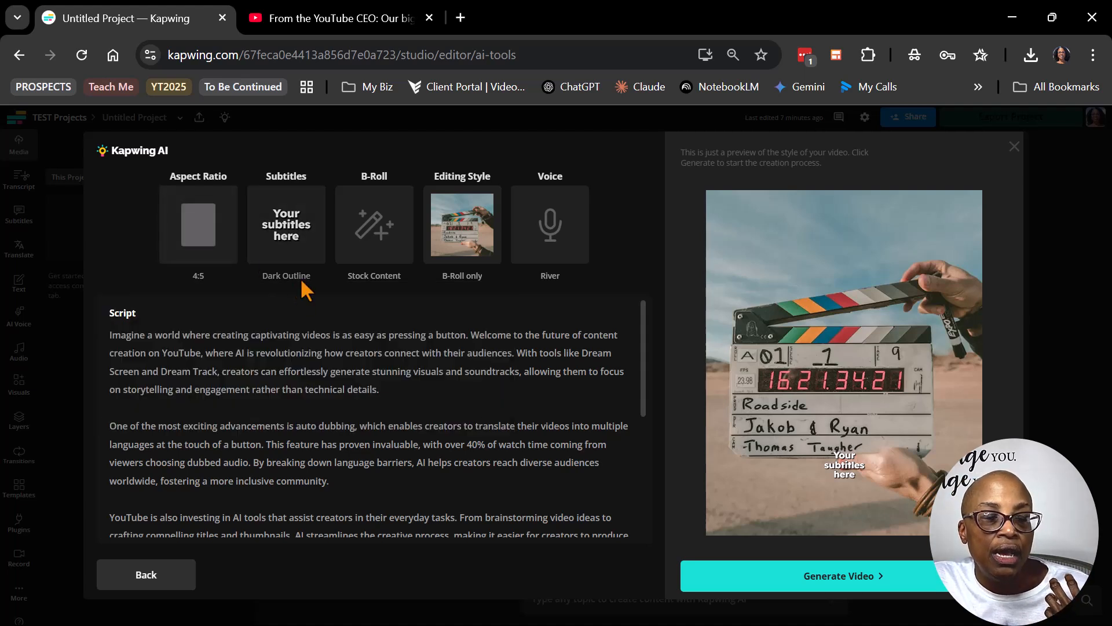
left_click(300, 234)
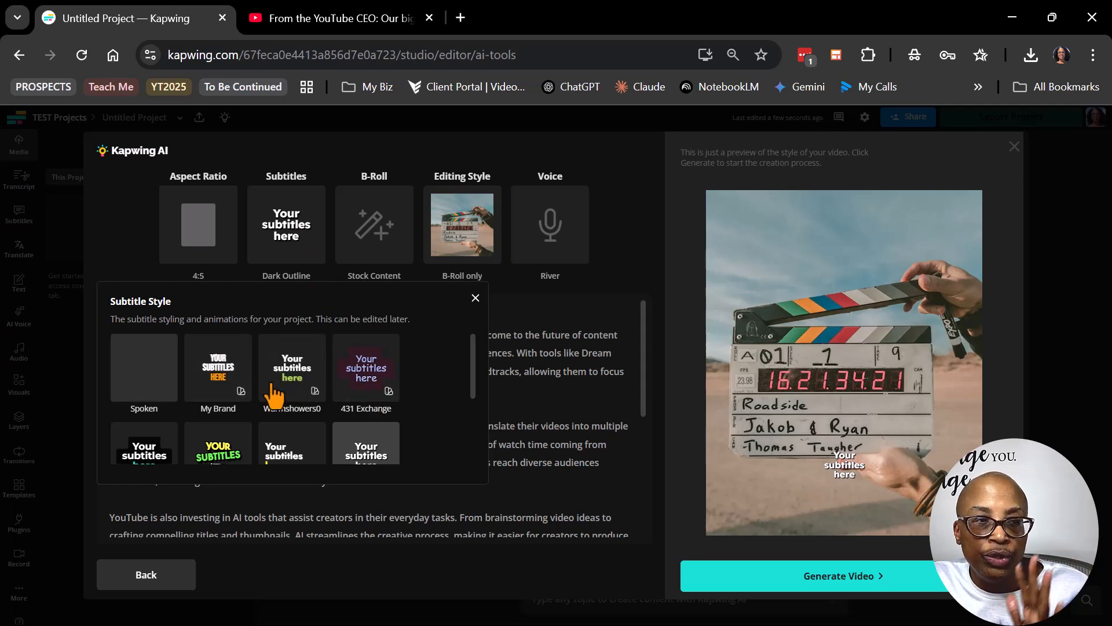
left_click(228, 380)
scroll(234, 385, "down", 5)
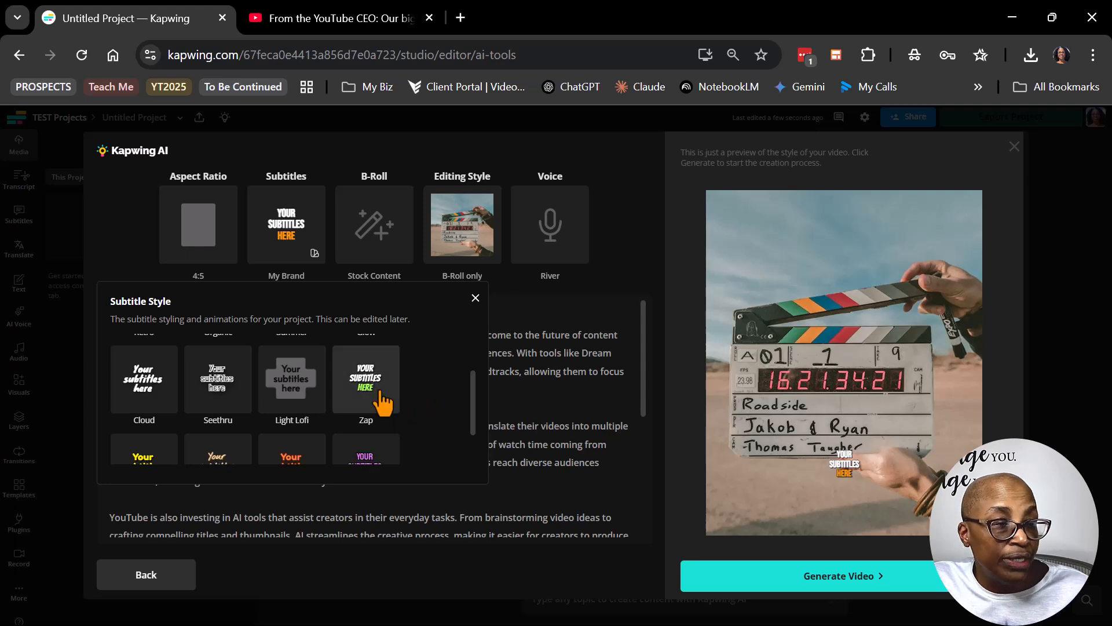
scroll(384, 391, "up", 3)
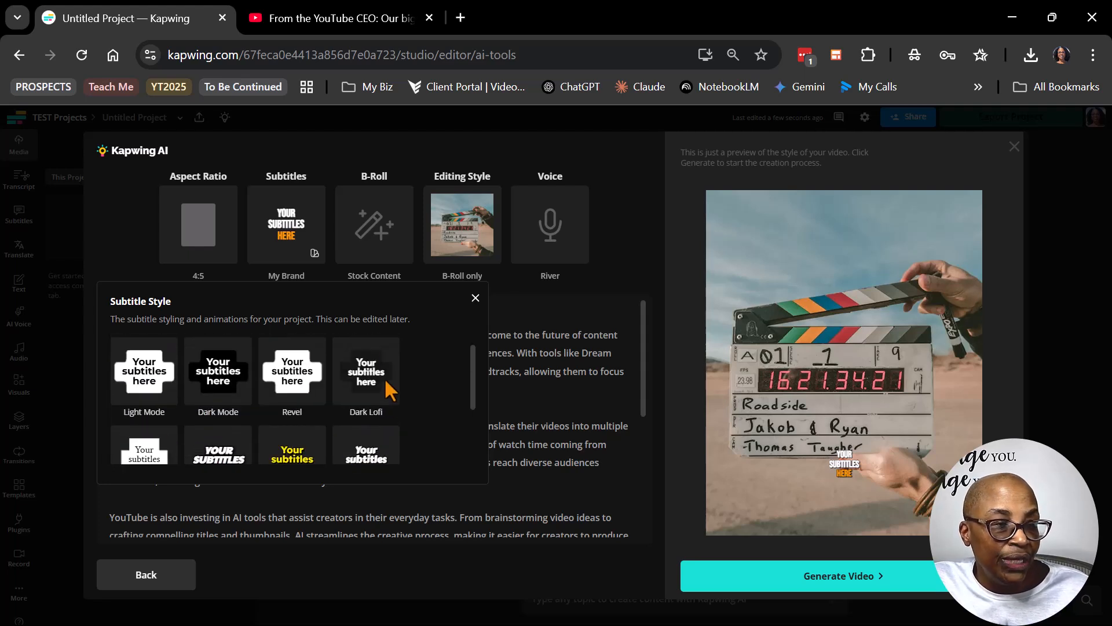
Look over the custom B-roll upload, source URL and royalty-free asset options without changing them
left_click(372, 237)
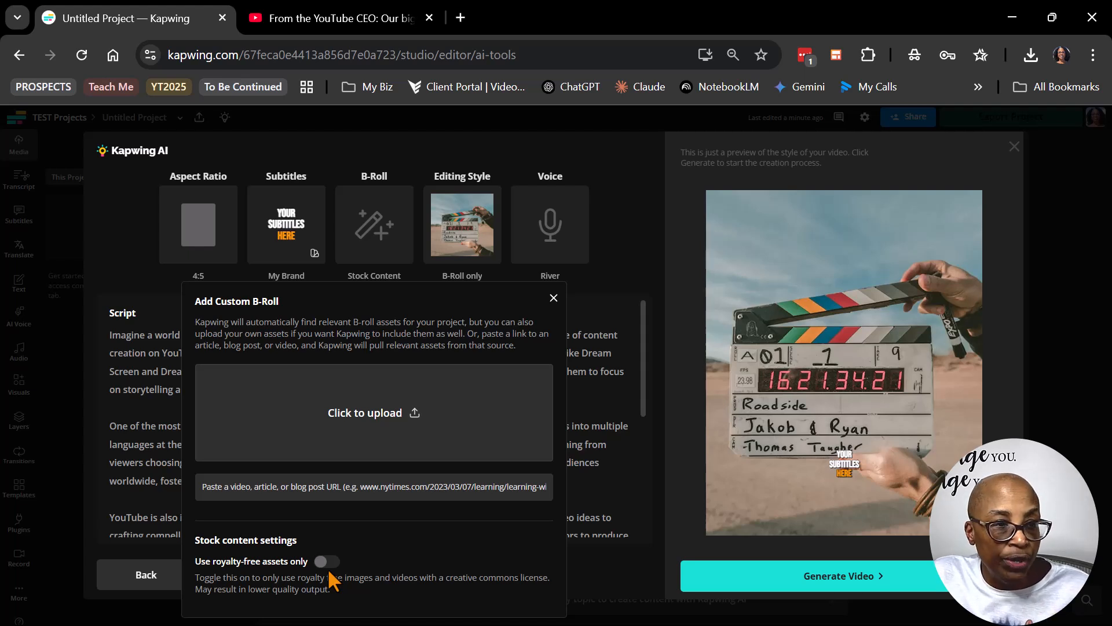
left_click(554, 297)
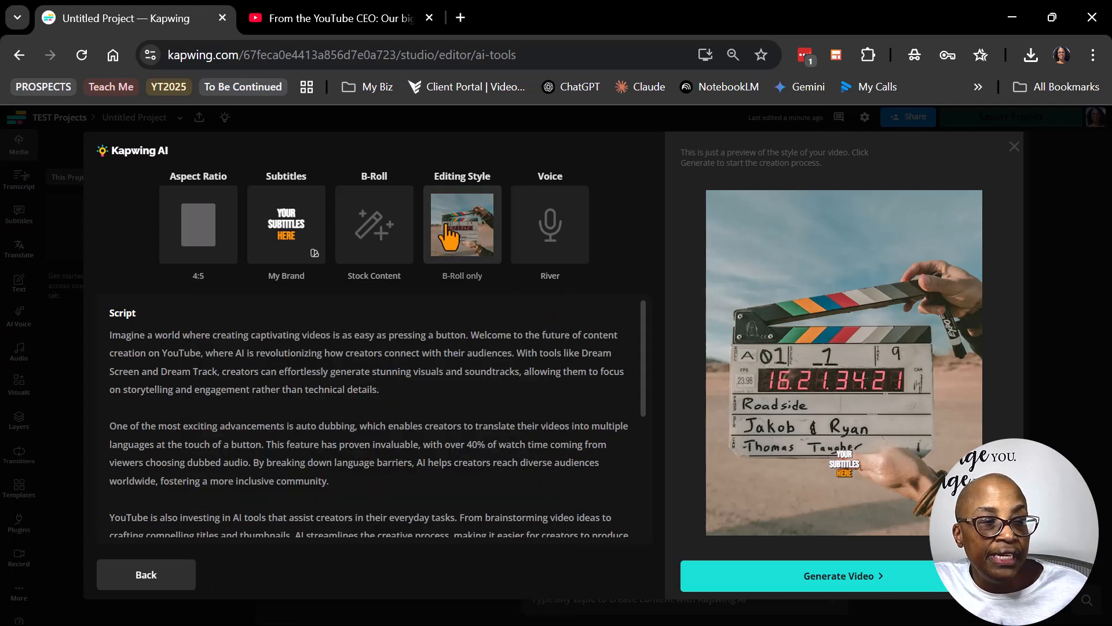
Try the Persona overlays editing style, browse the available personas and pick the custom one in the blue shirt
left_click(443, 220)
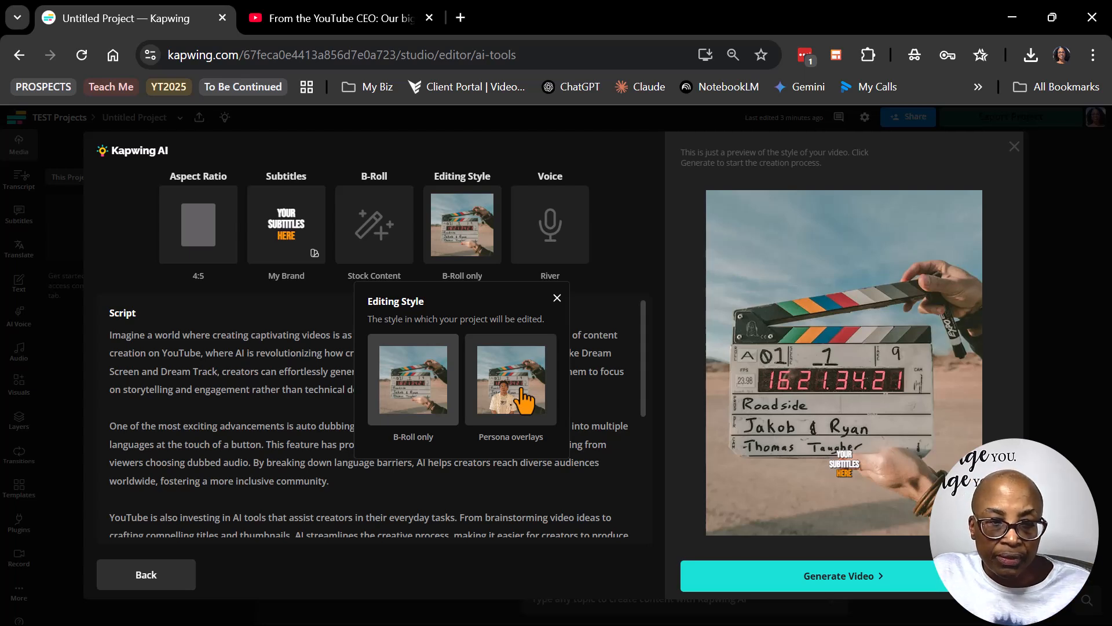
left_click(510, 383)
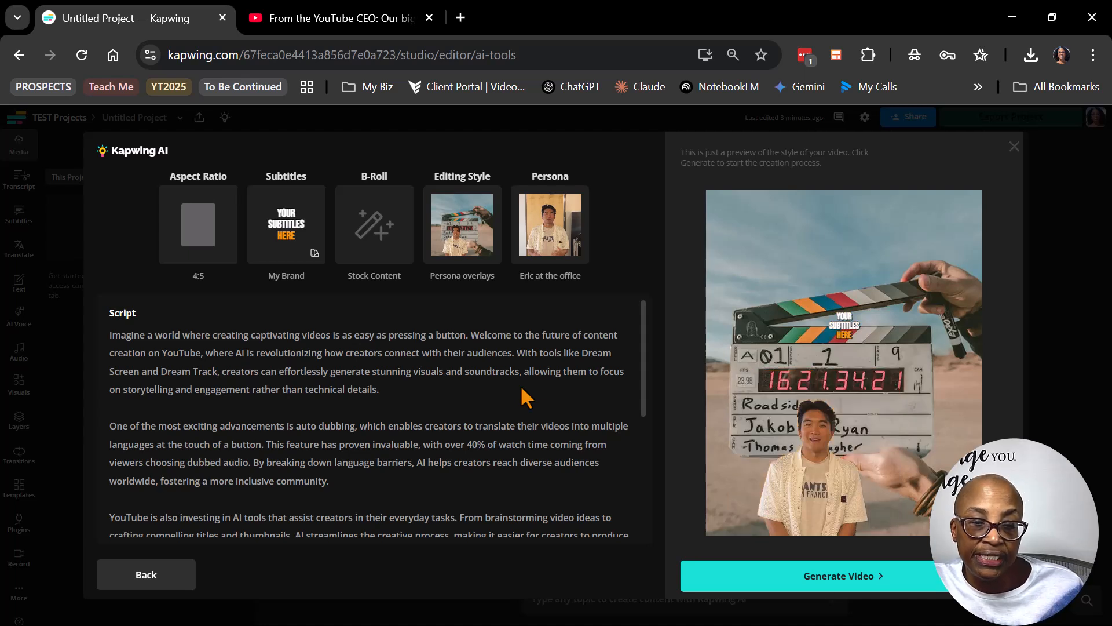
left_click(557, 247)
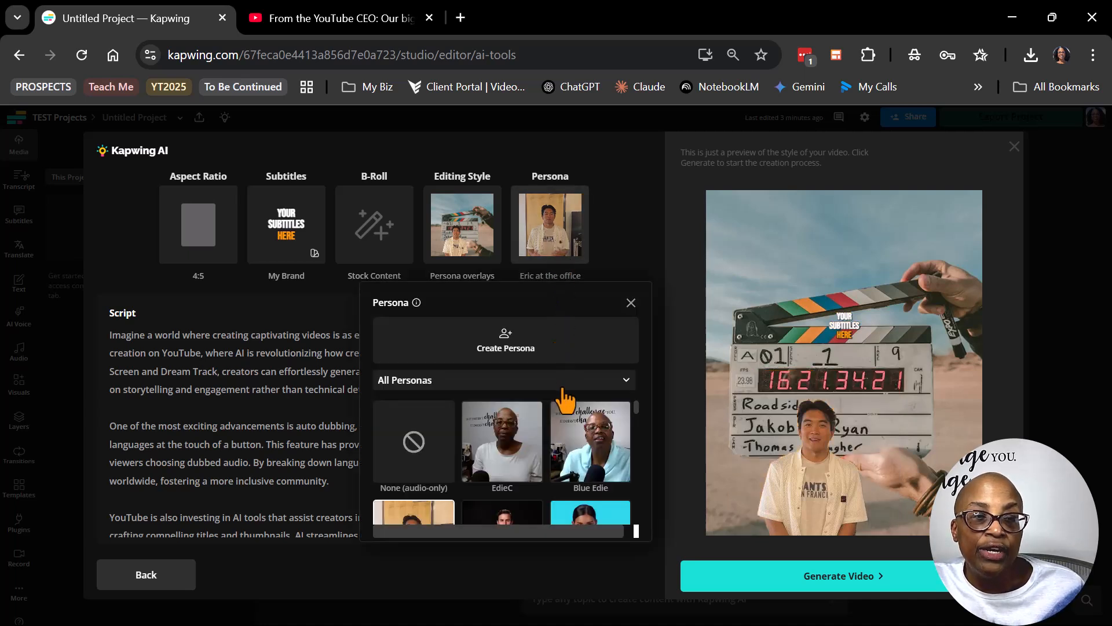
scroll(567, 476, "down", 3)
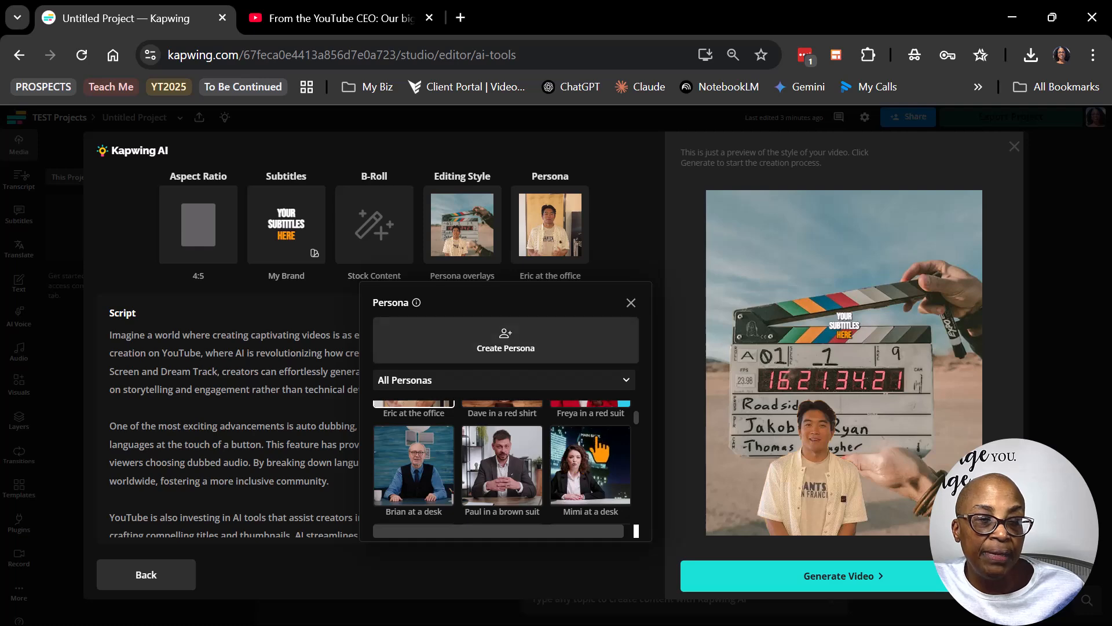
scroll(608, 441, "down", 5)
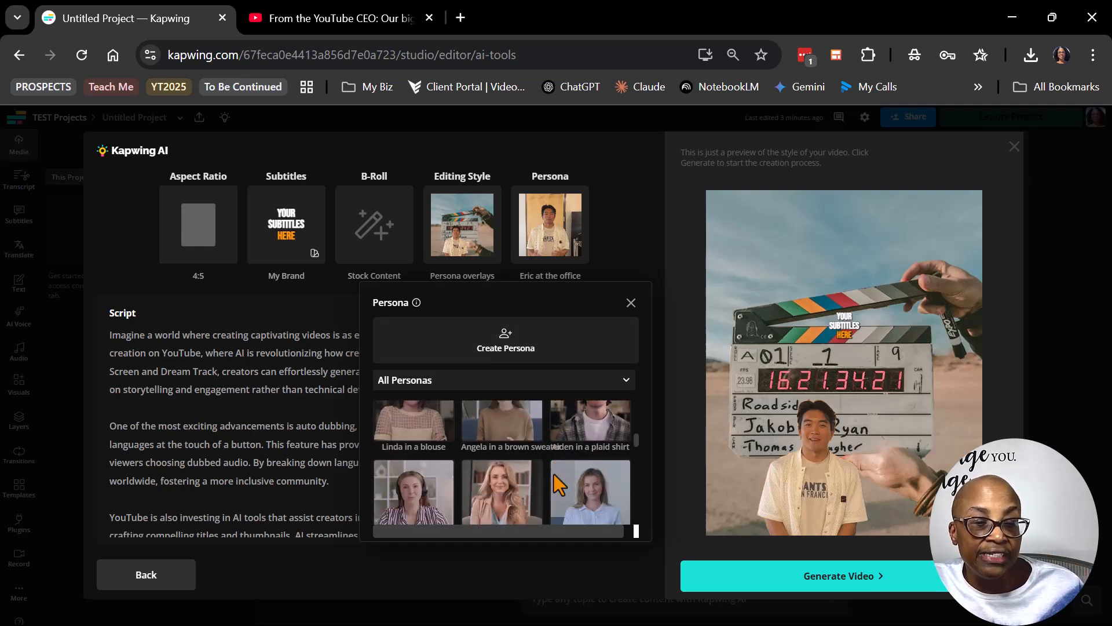
scroll(557, 487, "down", 6)
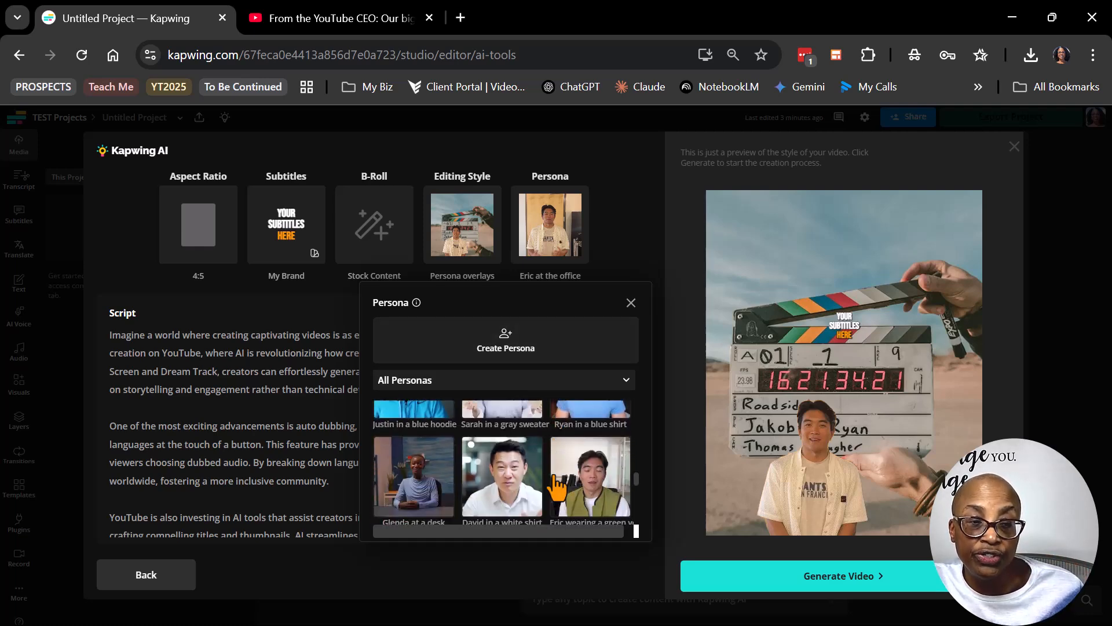
scroll(557, 486, "down", 8)
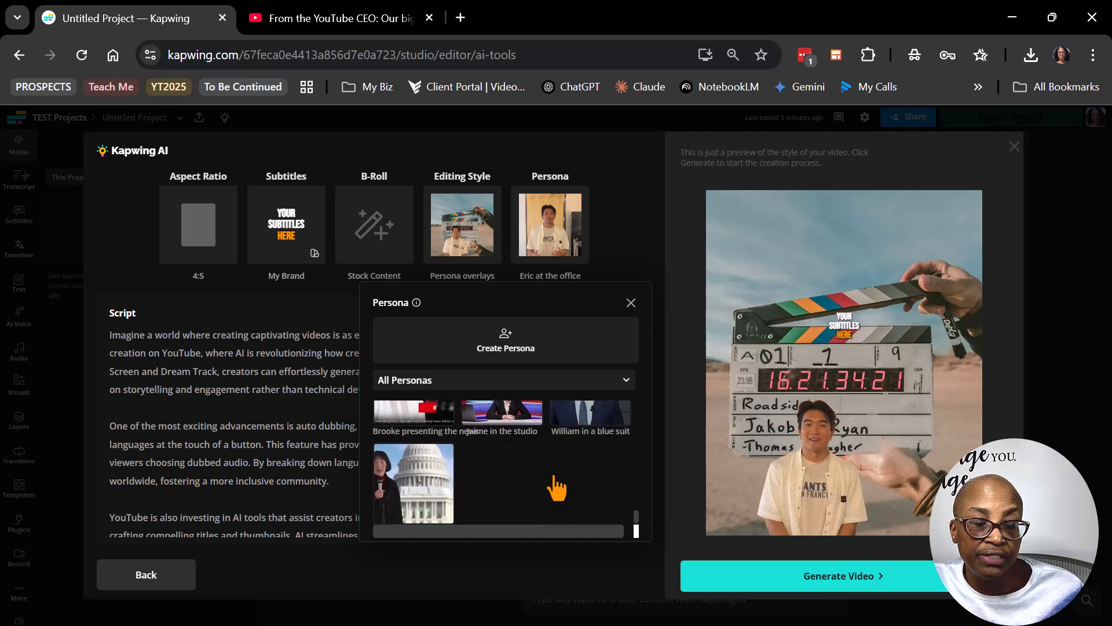
scroll(557, 486, "up", 15)
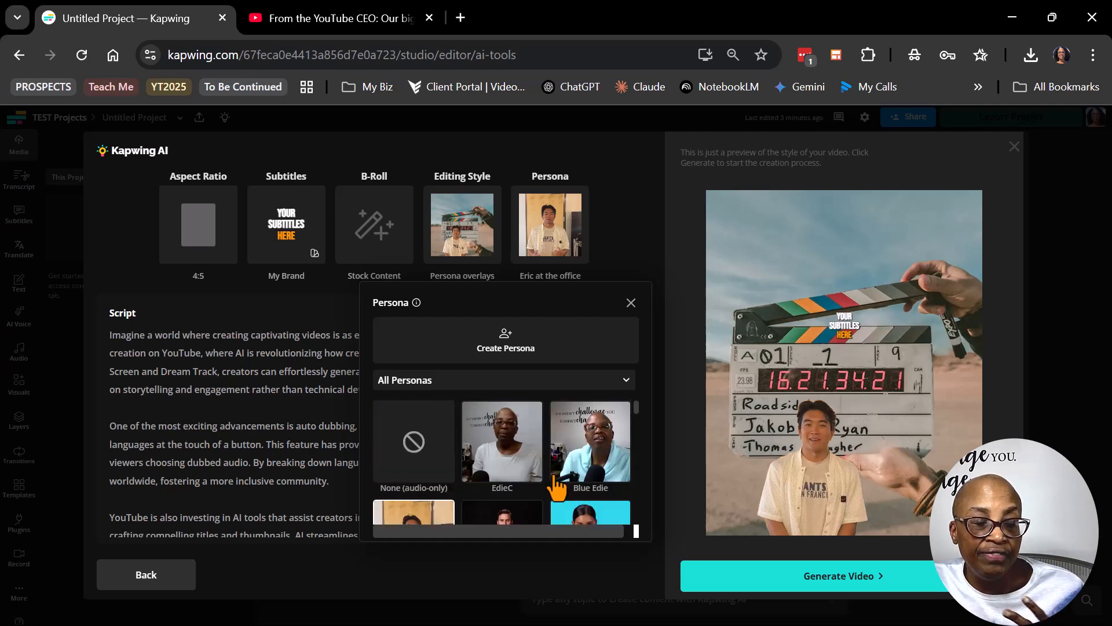
scroll(558, 486, "up", 2)
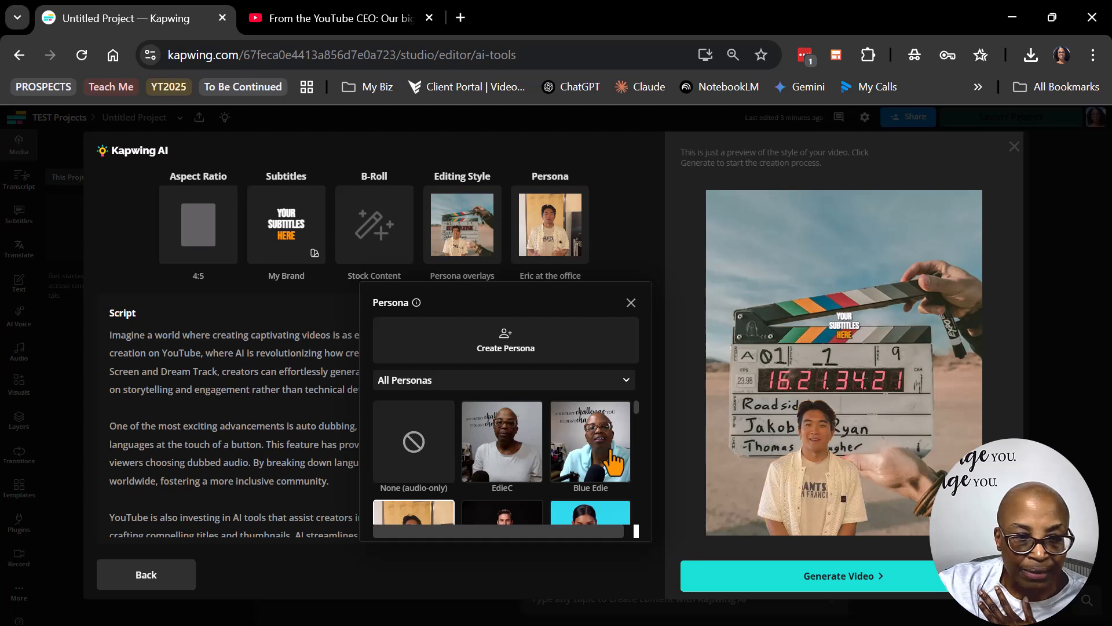
left_click(579, 450)
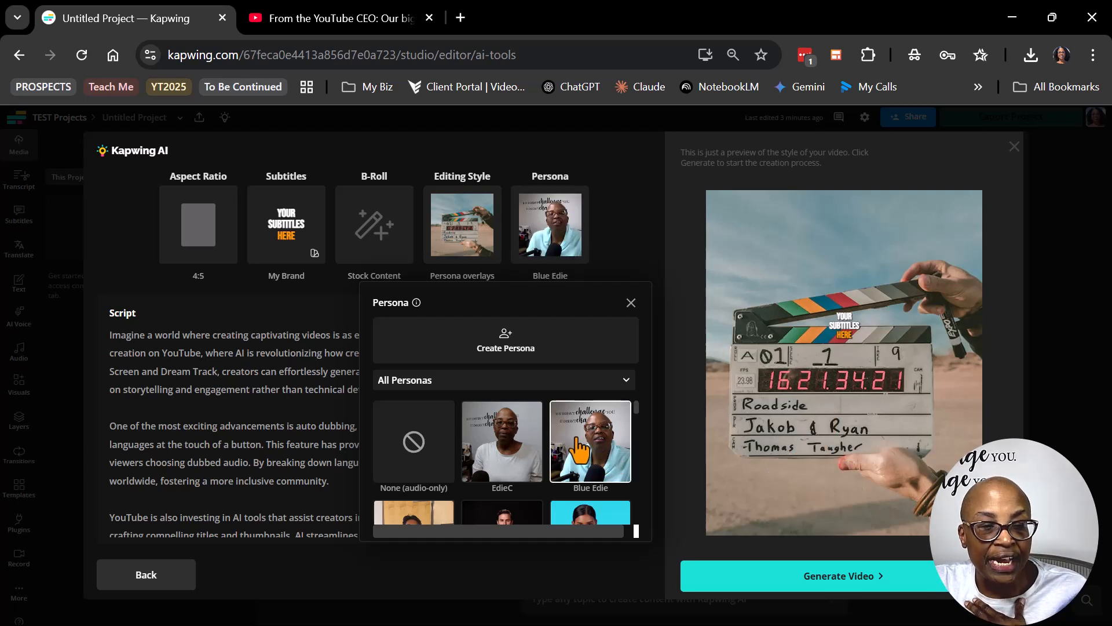
left_click(882, 485)
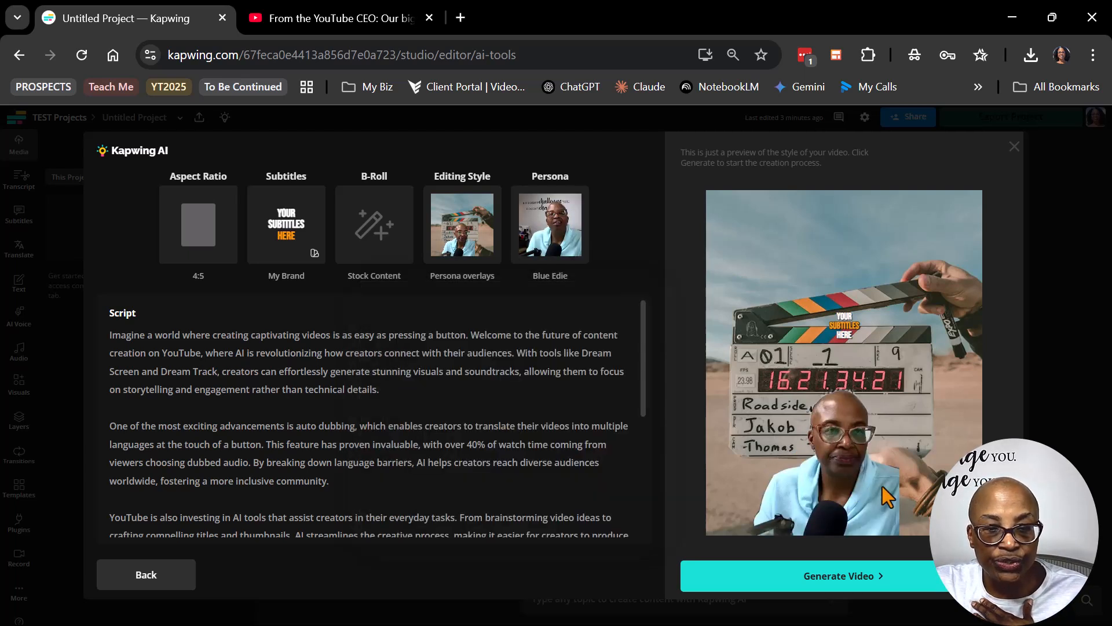
Set the persona to None (audio-only) and return the editing style to B-Roll only
left_click(565, 236)
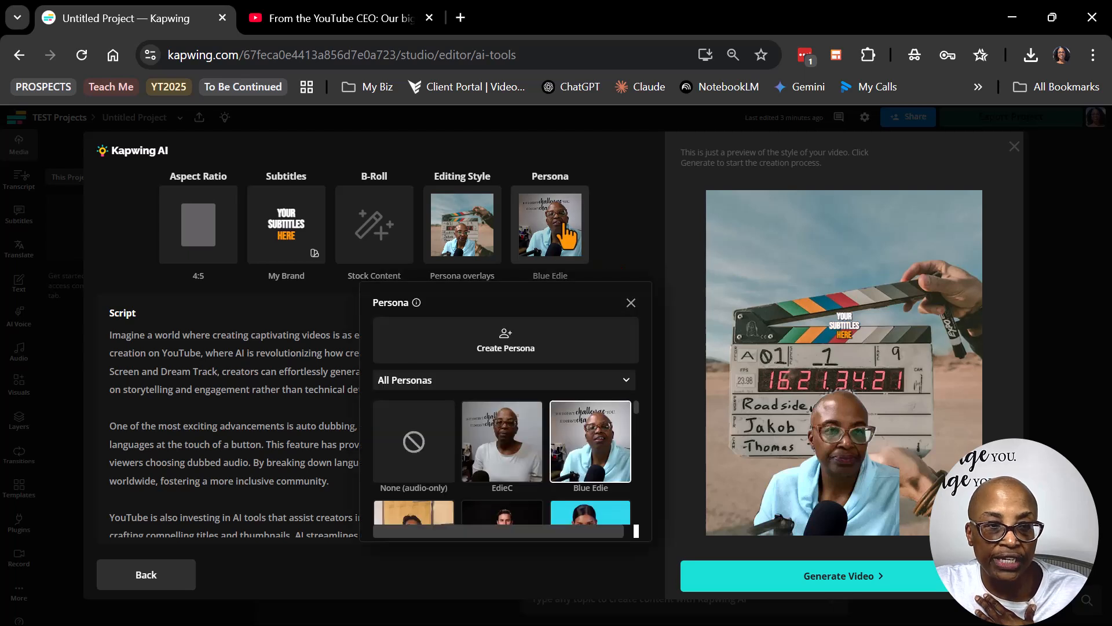
left_click(424, 446)
left_click(472, 246)
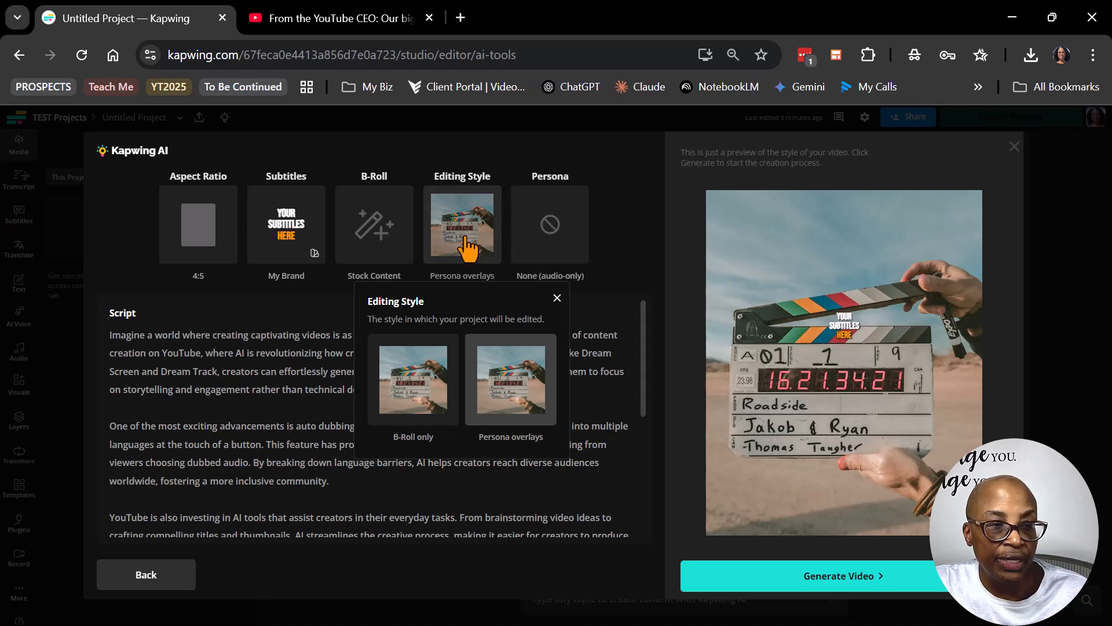
left_click(413, 380)
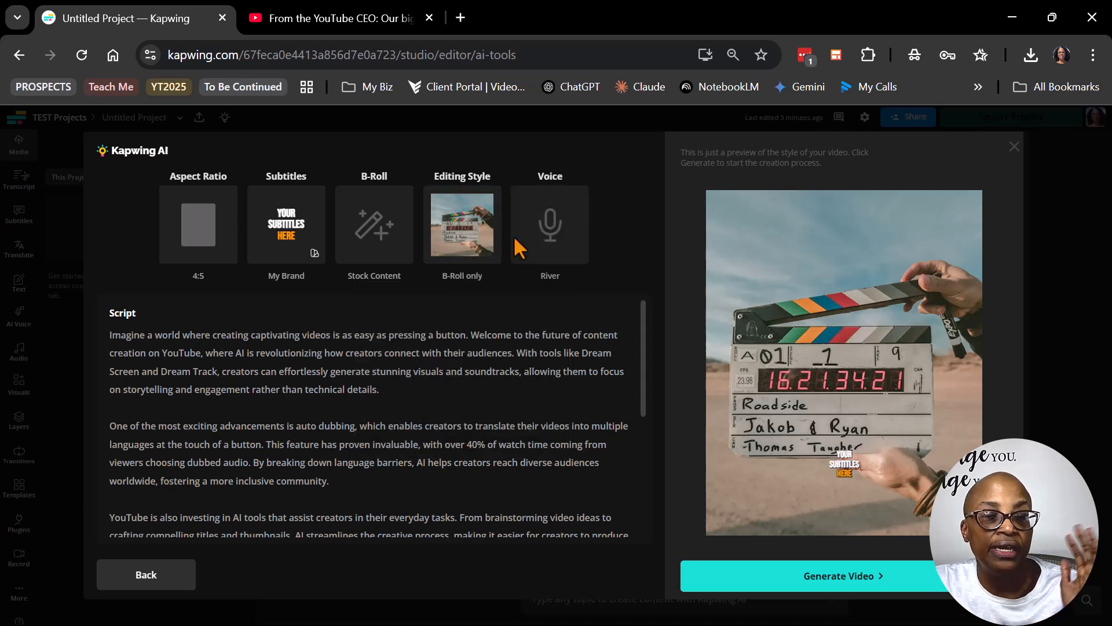
Browse the narration voices, viewing those for English (UK) and returning to English (US)
left_click(562, 257)
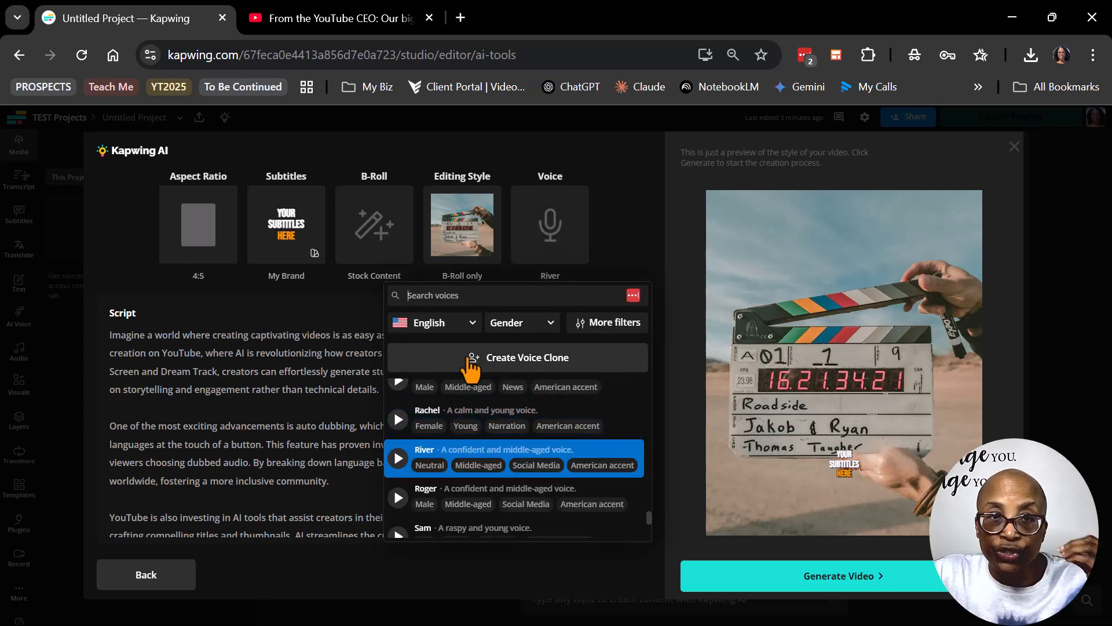
scroll(479, 413, "up", 5)
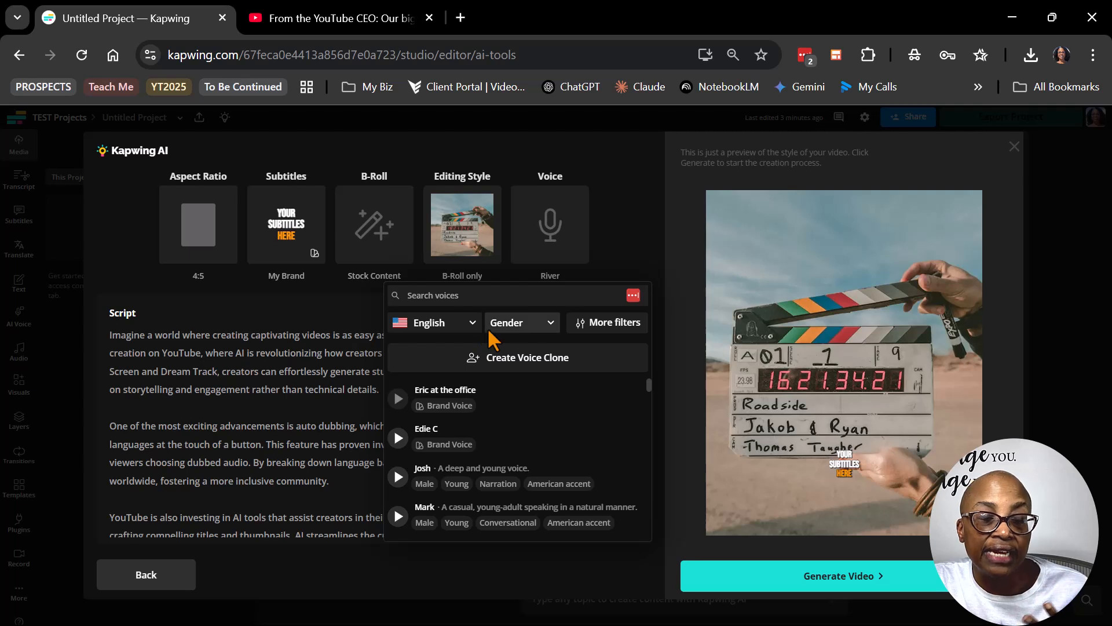
left_click(450, 328)
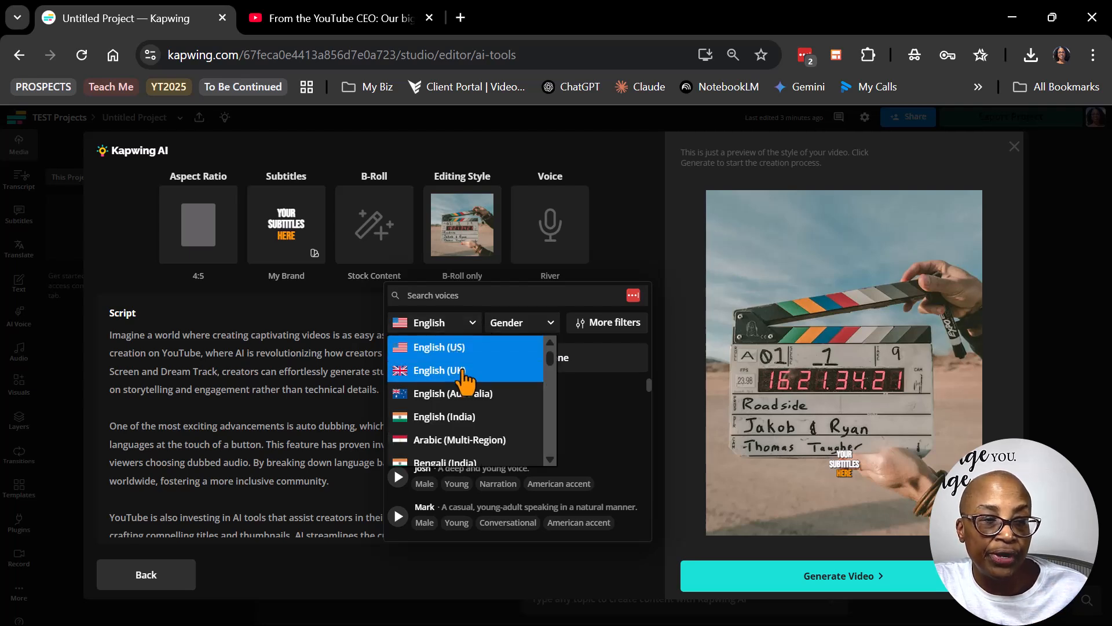
left_click(465, 375)
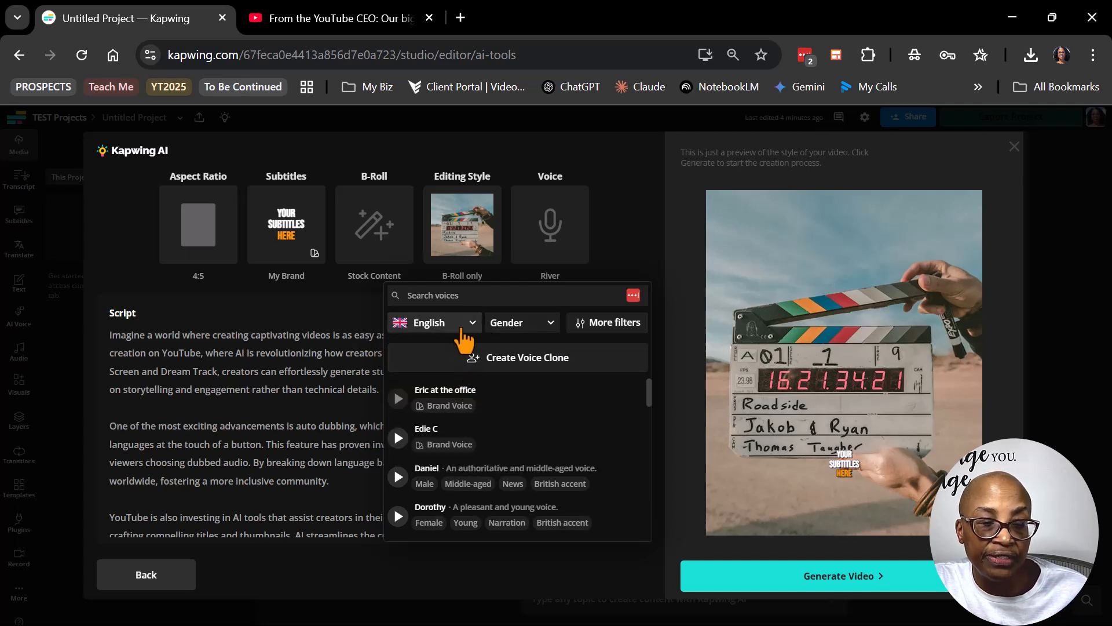
left_click(460, 324)
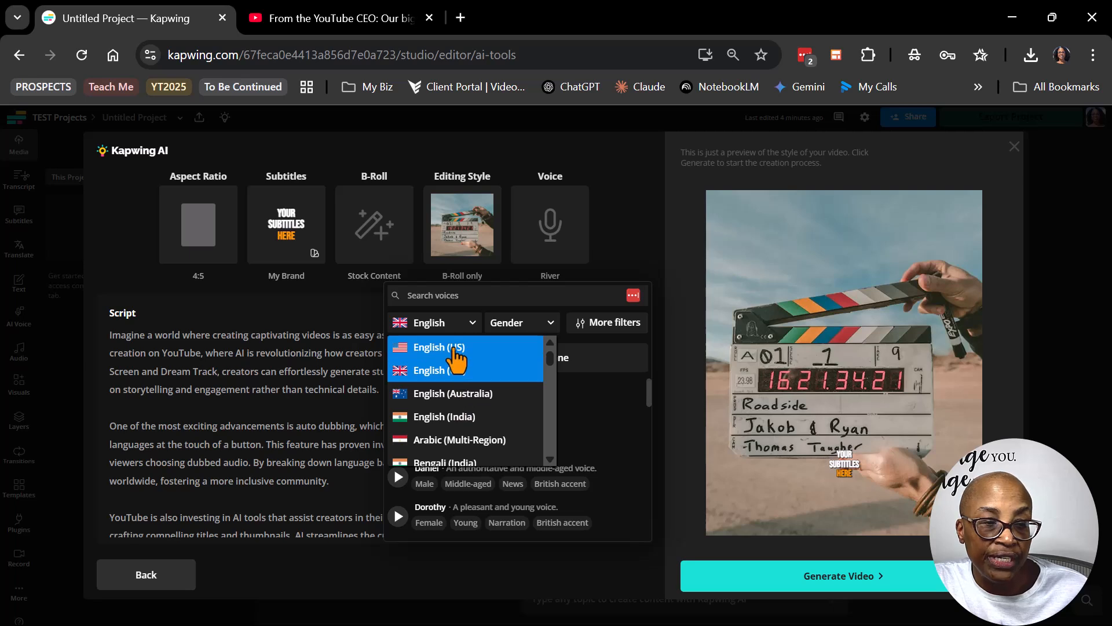
left_click(456, 348)
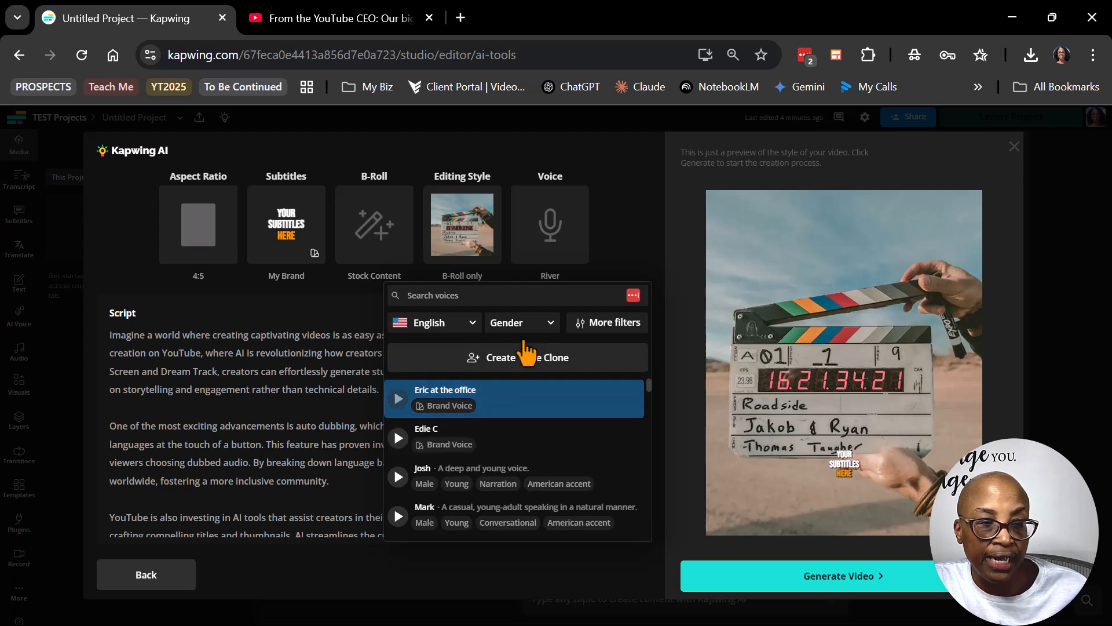
Choose River from the Neutral gender voices as the narrator and generate the video
left_click(526, 323)
left_click(512, 418)
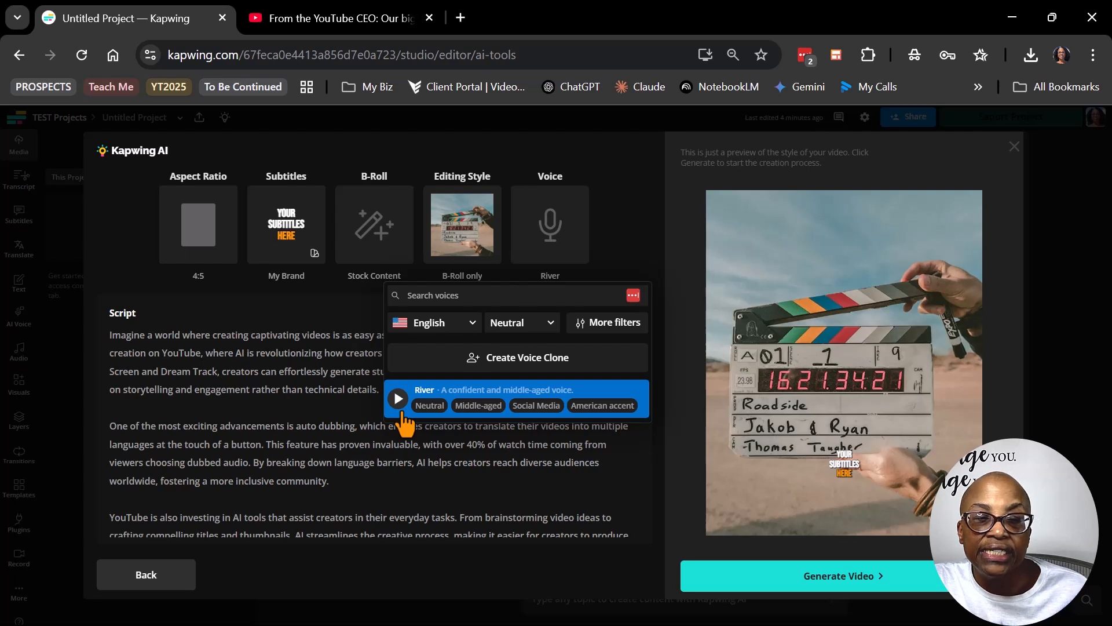
left_click(402, 413)
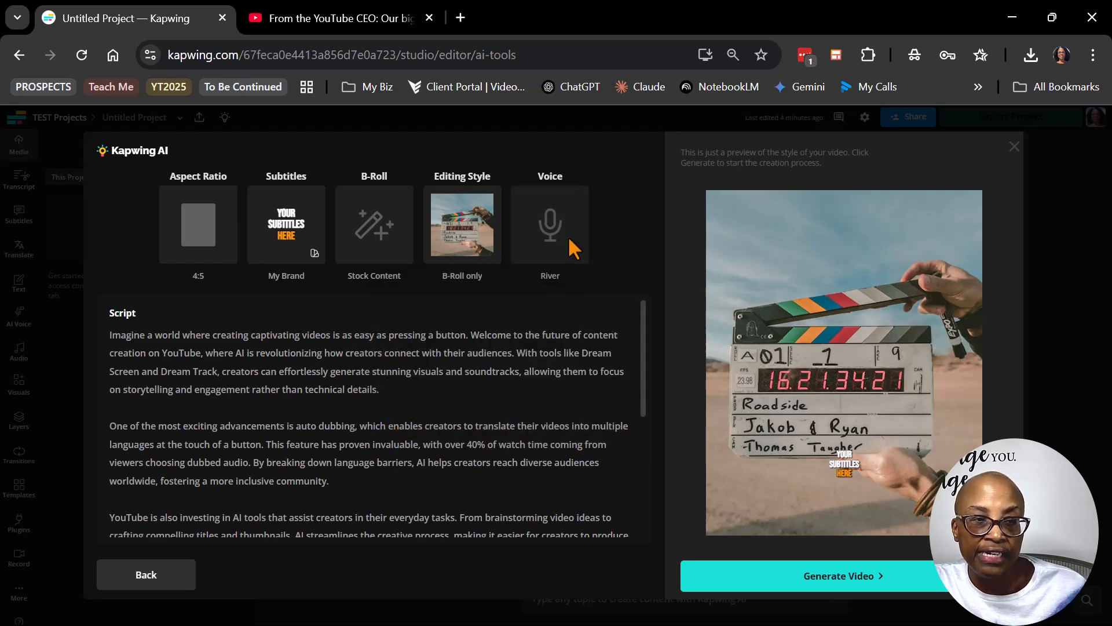
left_click(844, 590)
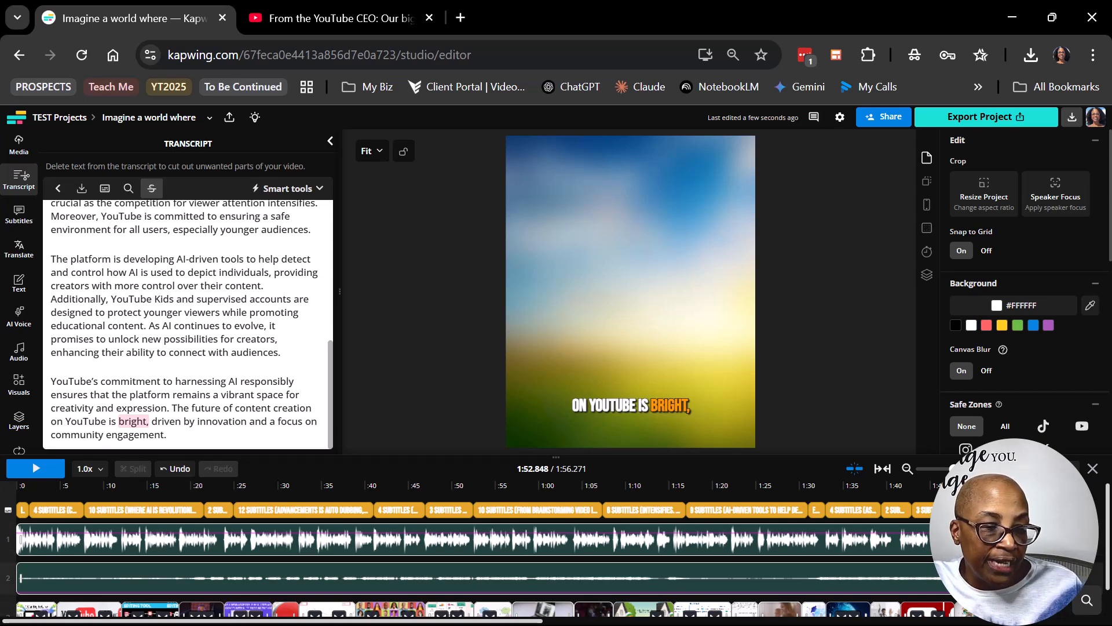
Play the opening of the generated video from the start and scrub to about 0:15.8 to review its B-roll
left_click_drag(1000, 485, 1, 497)
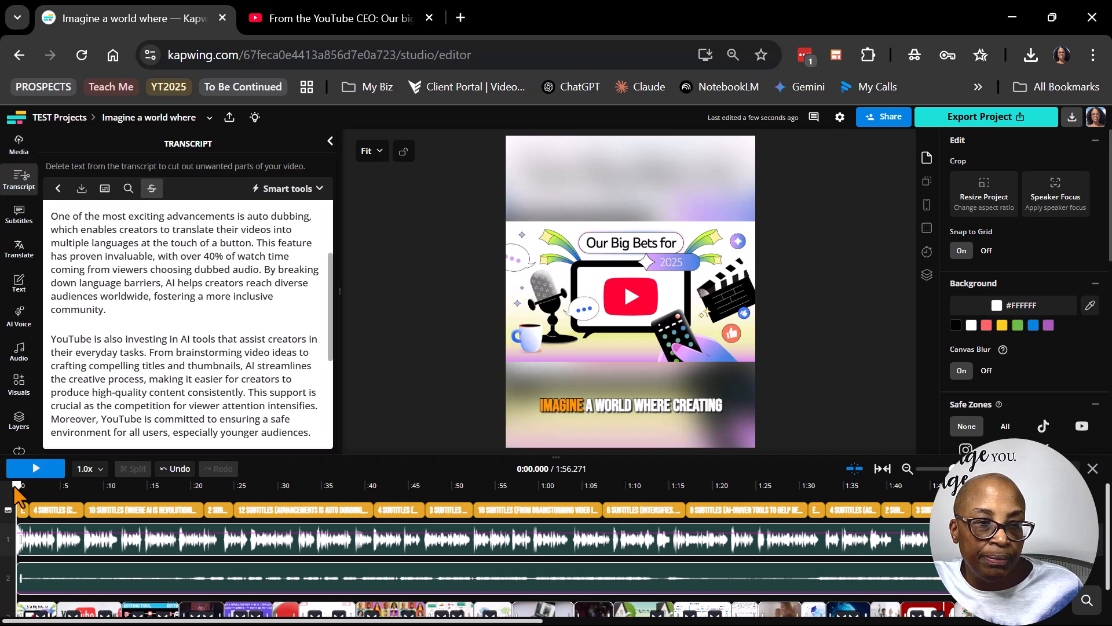
left_click(46, 474)
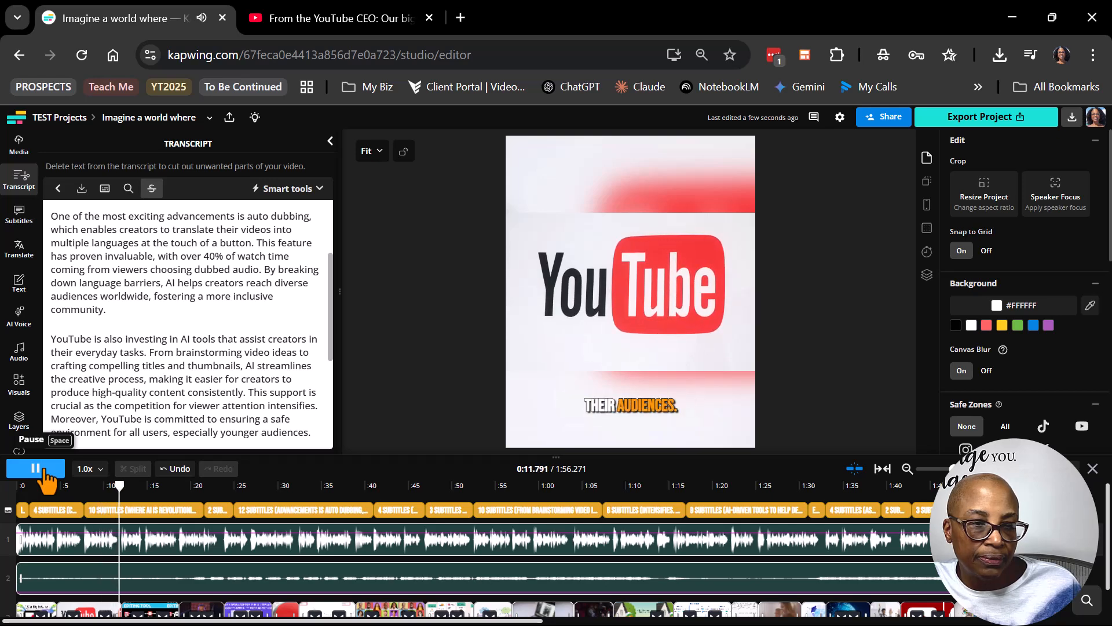
left_click(45, 472)
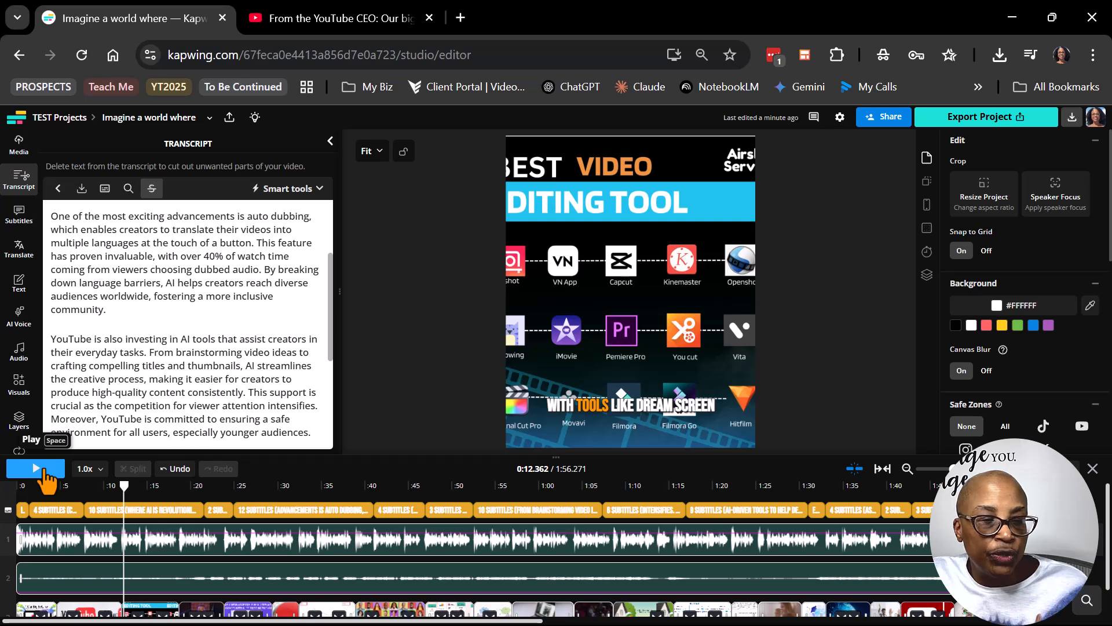
scroll(46, 472, "down", 1)
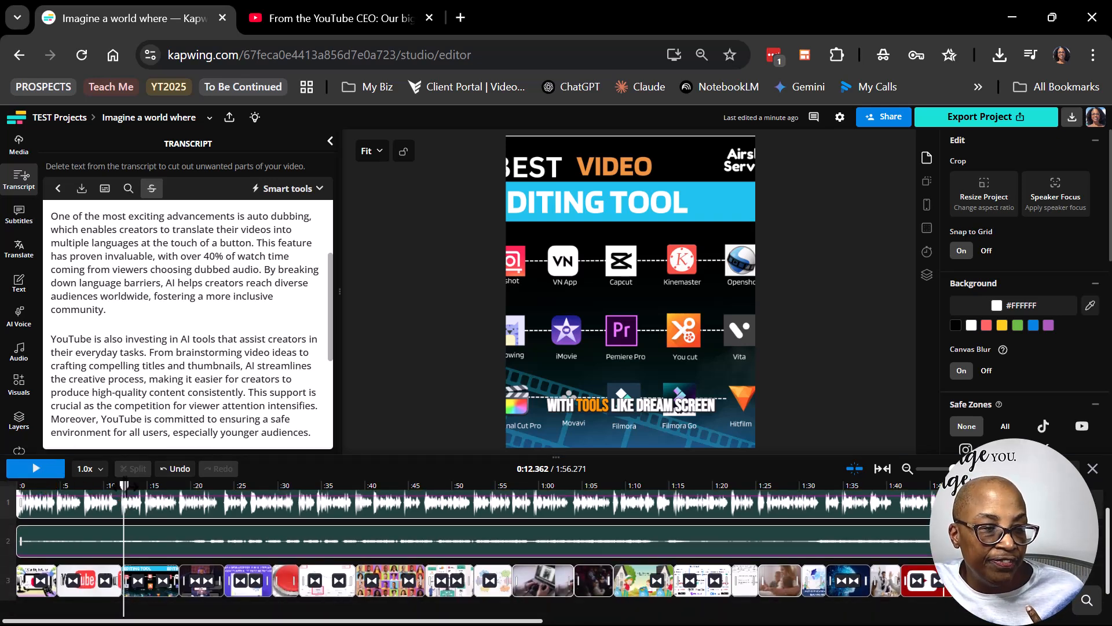
left_click_drag(124, 485, 154, 485)
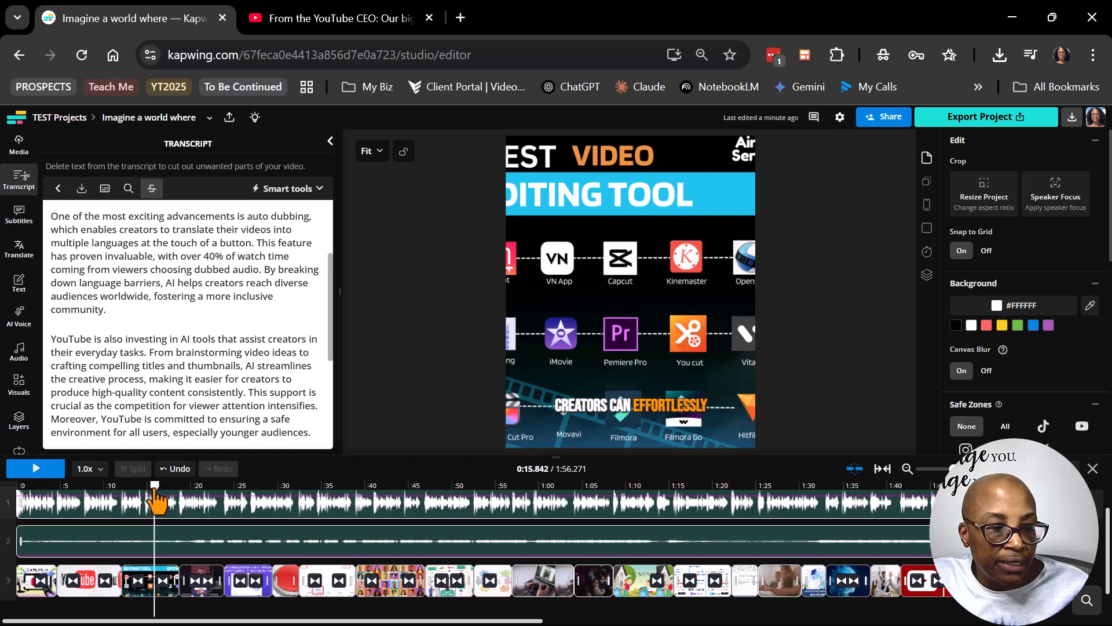
Open replacement options for the video editing tools clip at about 0:16 and search the stock library for "youtube's dream screen"
mouse_move(154, 485)
left_mouse_down()
mouse_move(110, 485)
mouse_move(155, 486)
left_mouse_up()
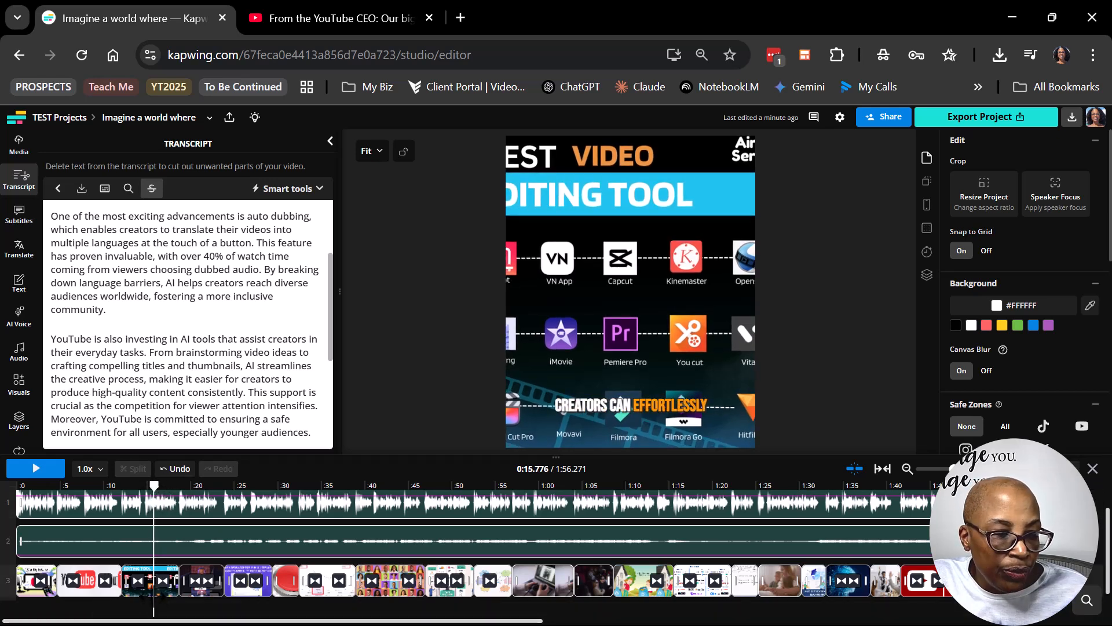
left_click(150, 594)
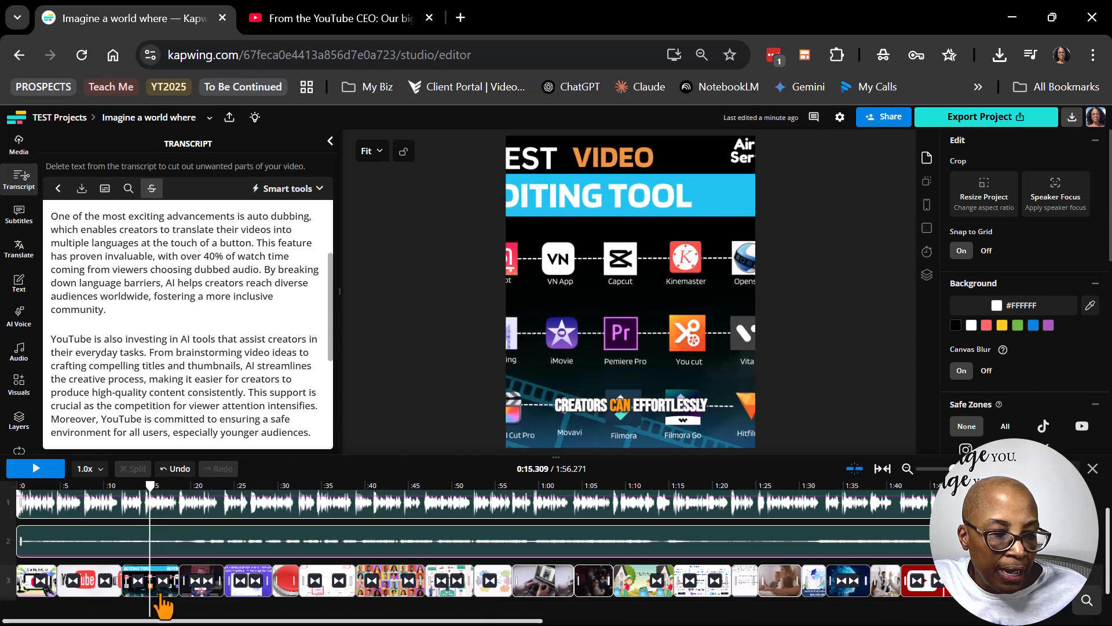
right_click(161, 595)
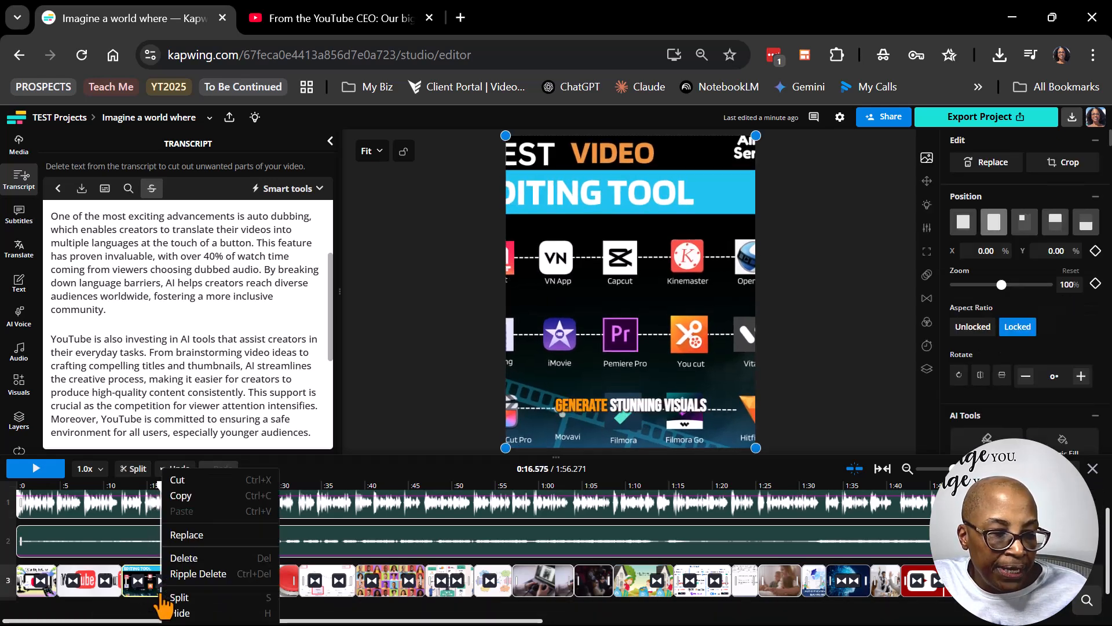
left_click(193, 534)
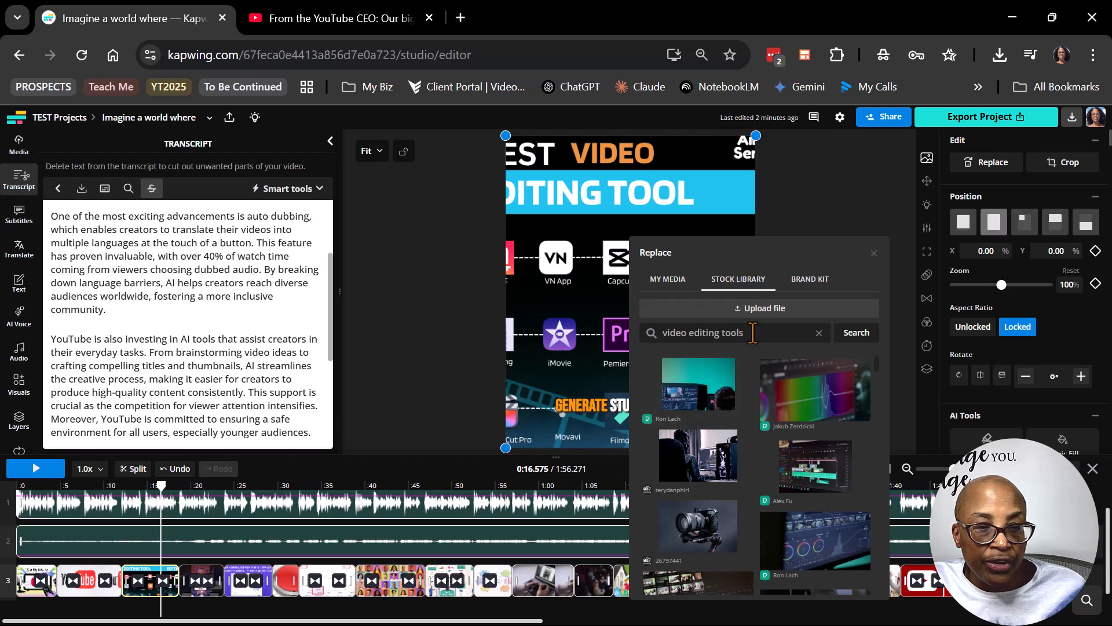
left_click_drag(755, 333, 657, 336)
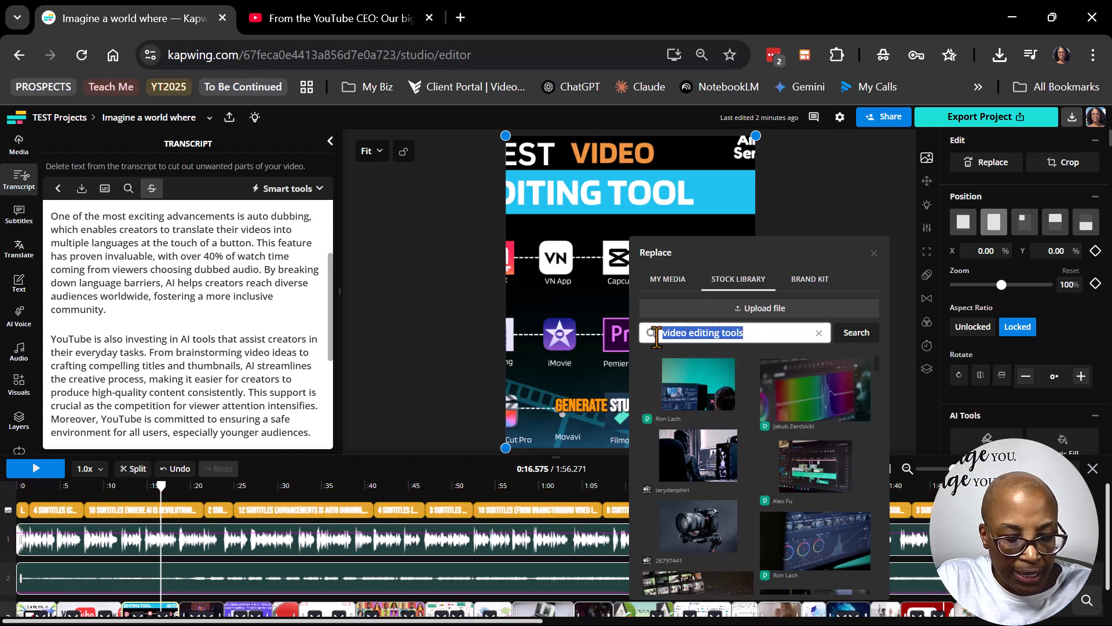
type("youtube's")
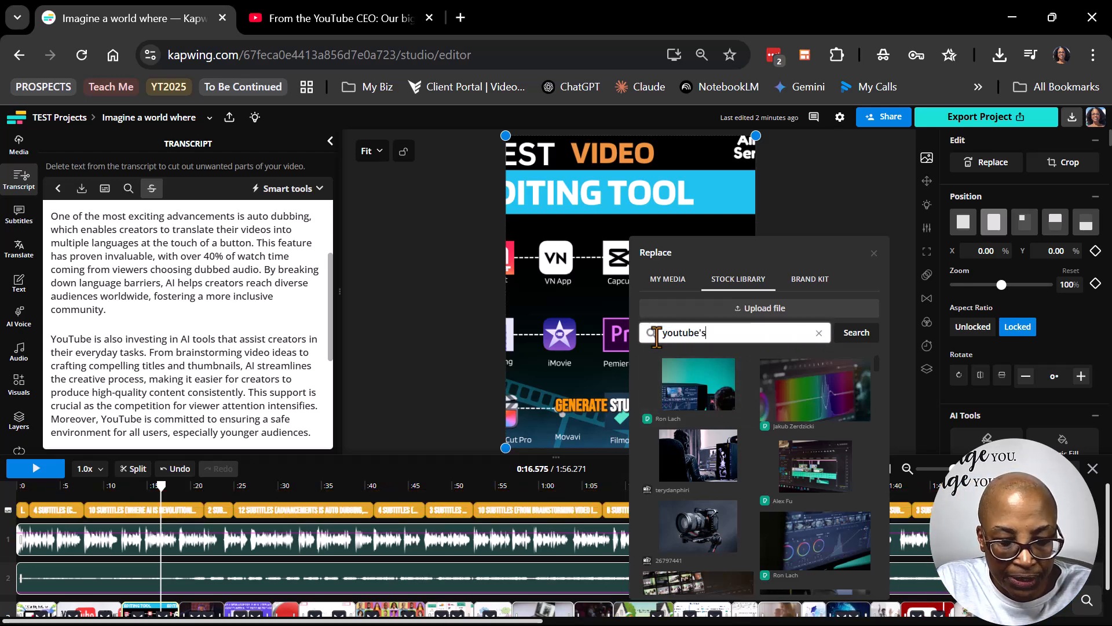
type(" dream ")
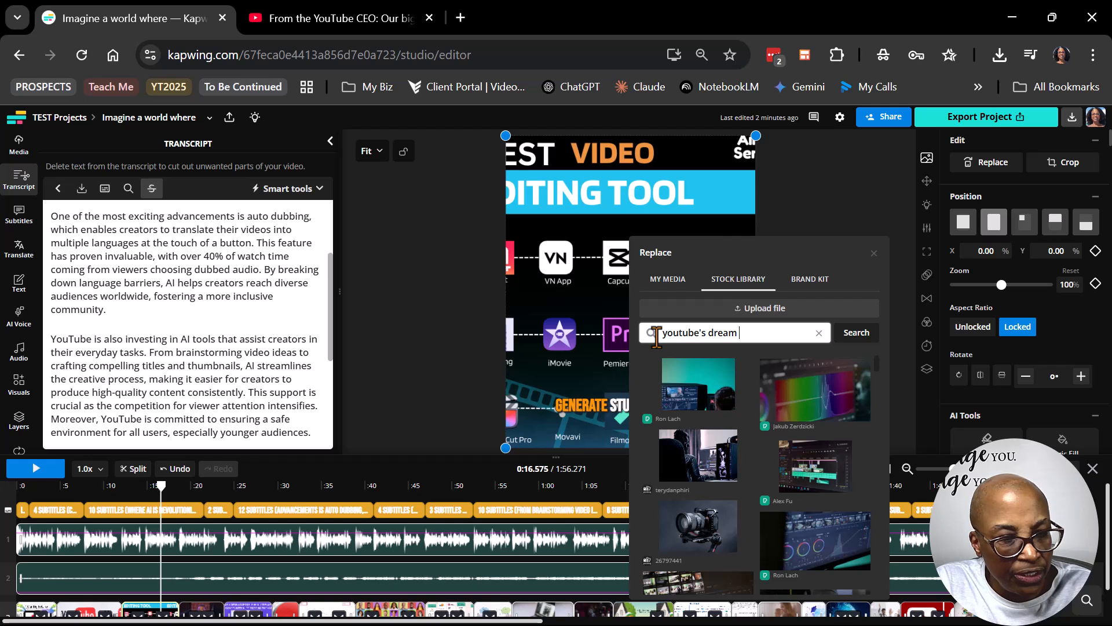
type("screen")
key("Return")
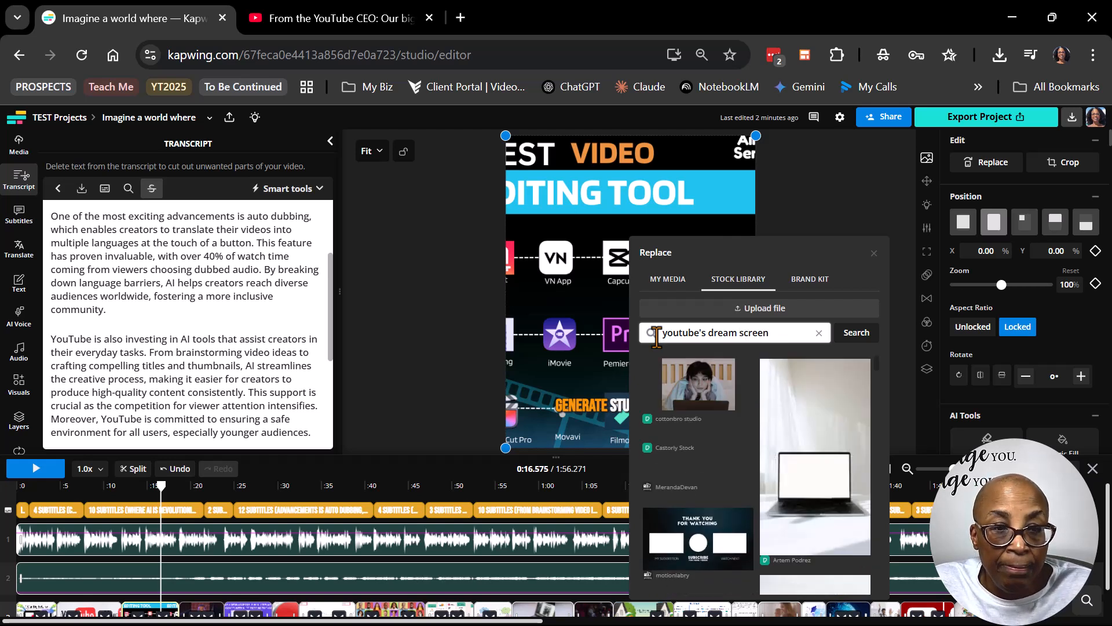
Browse the stock results for footage suited to YouTube's Dream Screen, and close the replacement options without choosing any
scroll(756, 453, "down", 5)
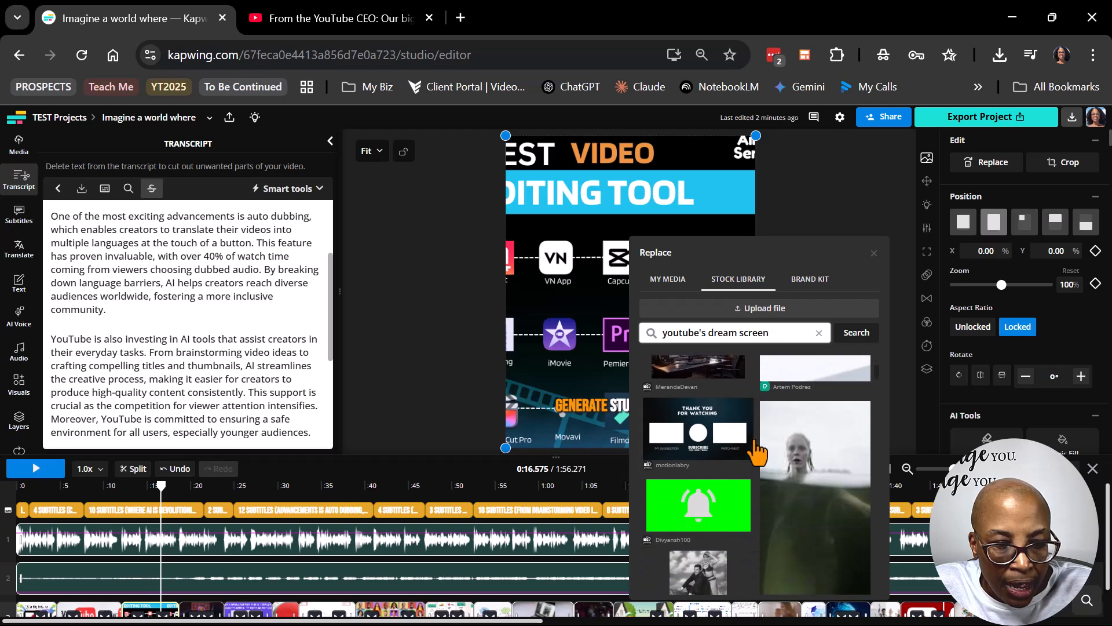
scroll(756, 453, "down", 5)
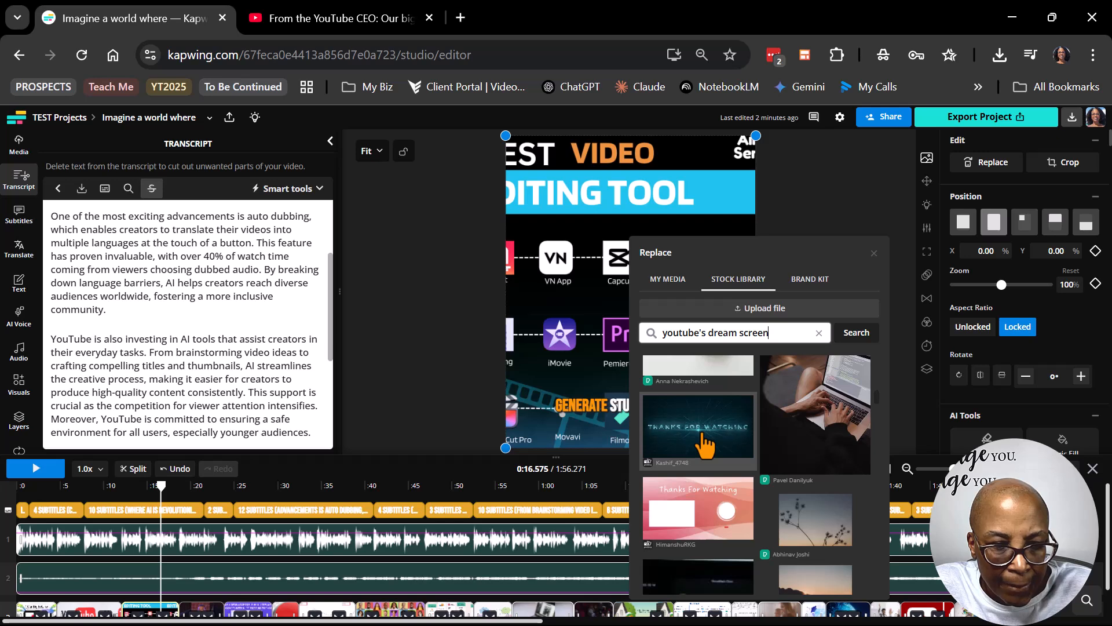
scroll(856, 471, "down", 3)
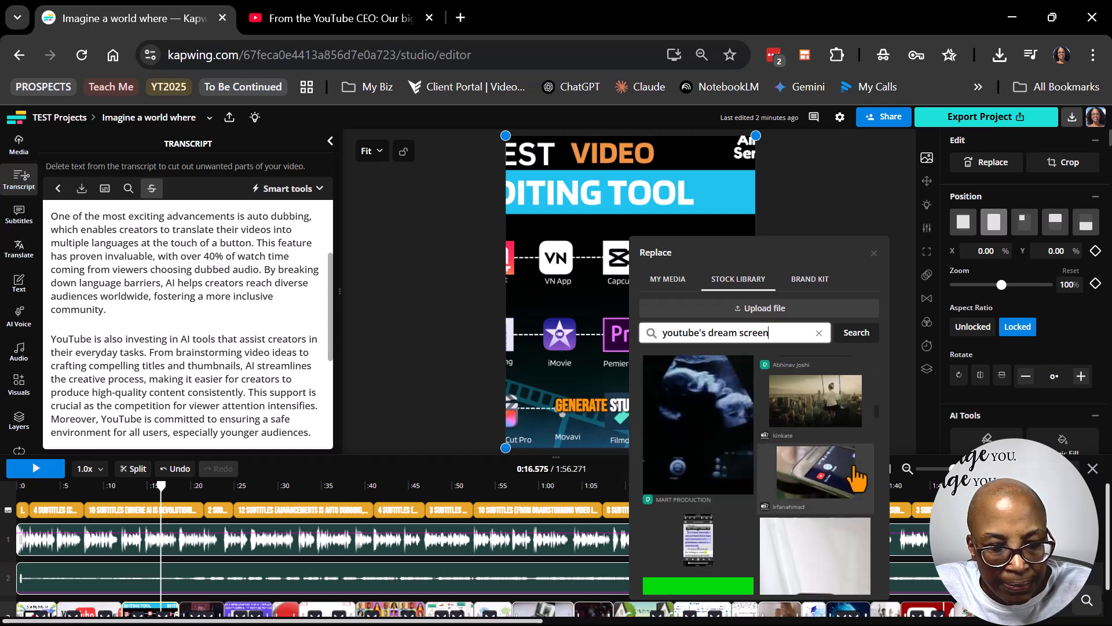
scroll(856, 477, "down", 5)
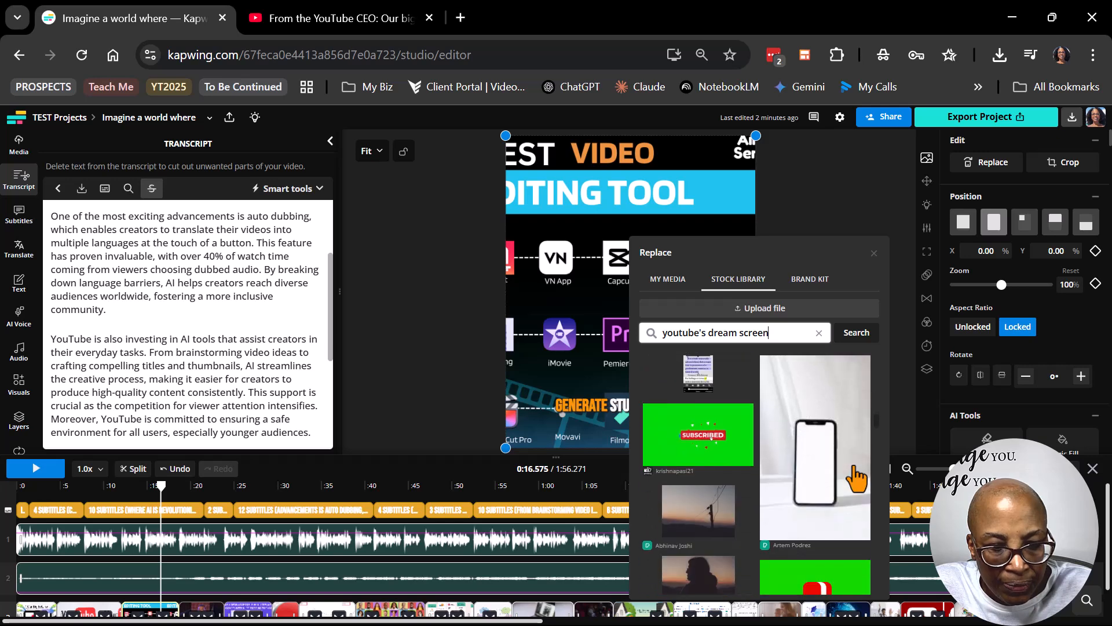
scroll(856, 478, "down", 2)
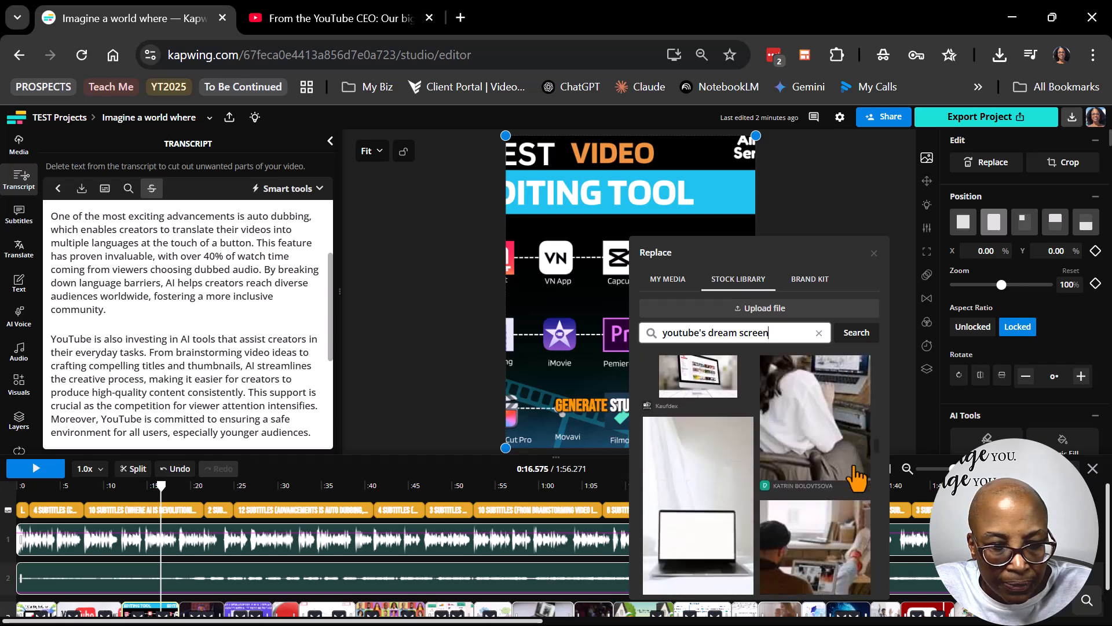
scroll(856, 476, "down", 5)
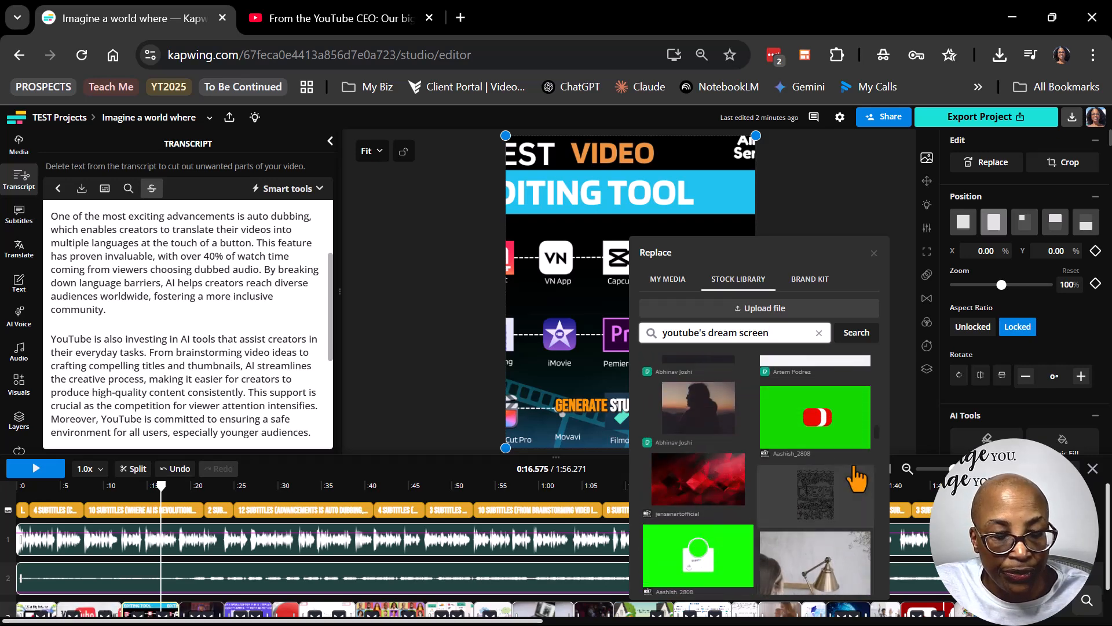
scroll(856, 478, "down", 2)
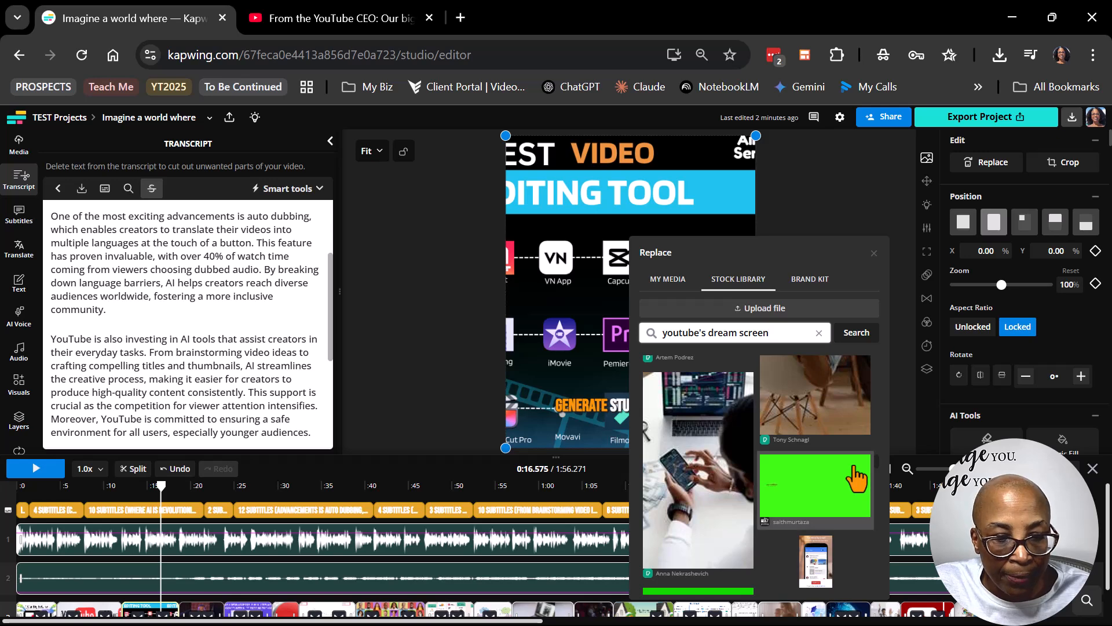
scroll(856, 478, "down", 5)
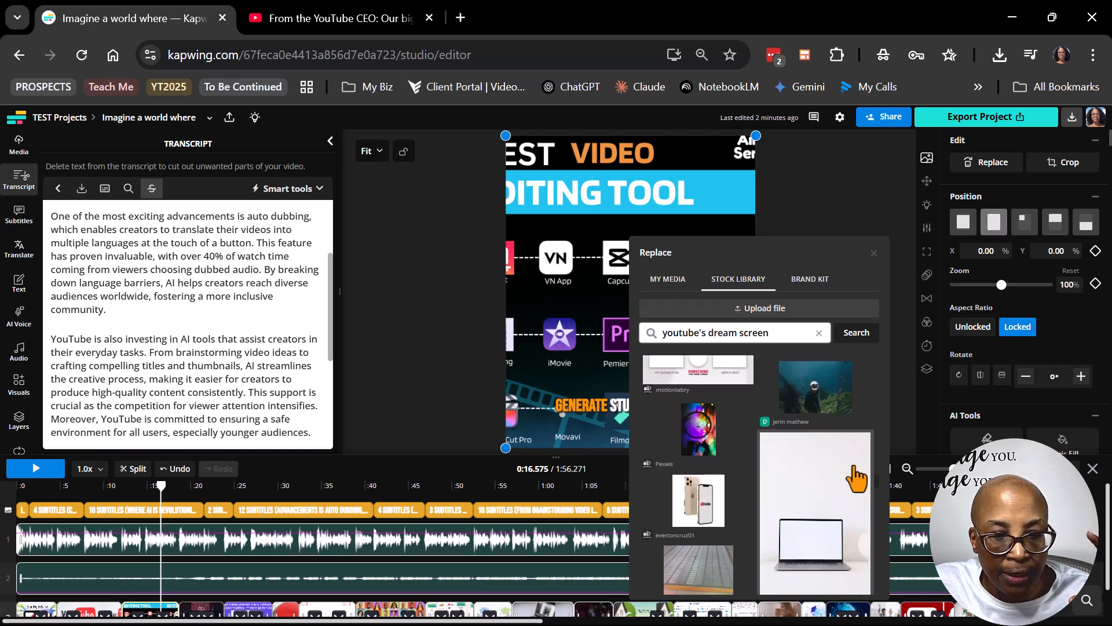
scroll(856, 478, "down", 2)
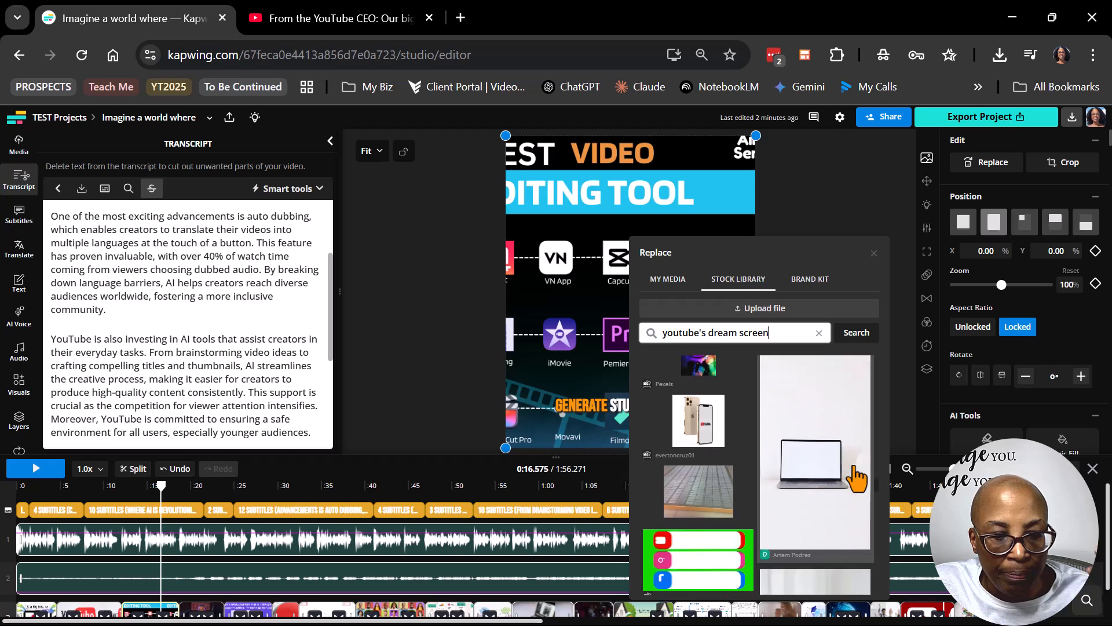
scroll(856, 478, "down", 5)
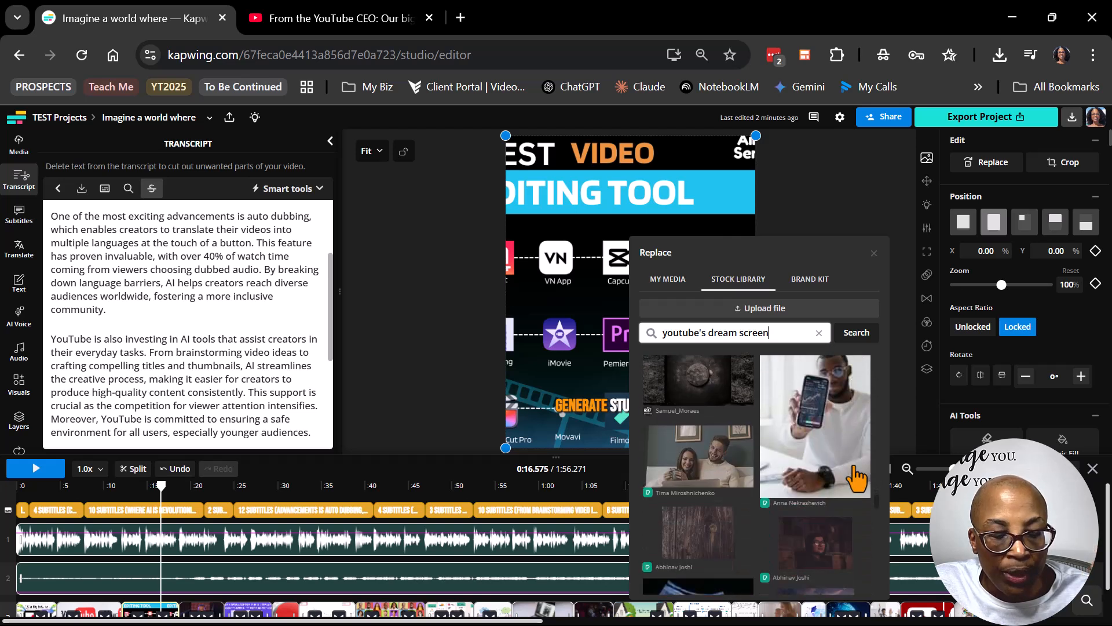
scroll(856, 478, "down", 2)
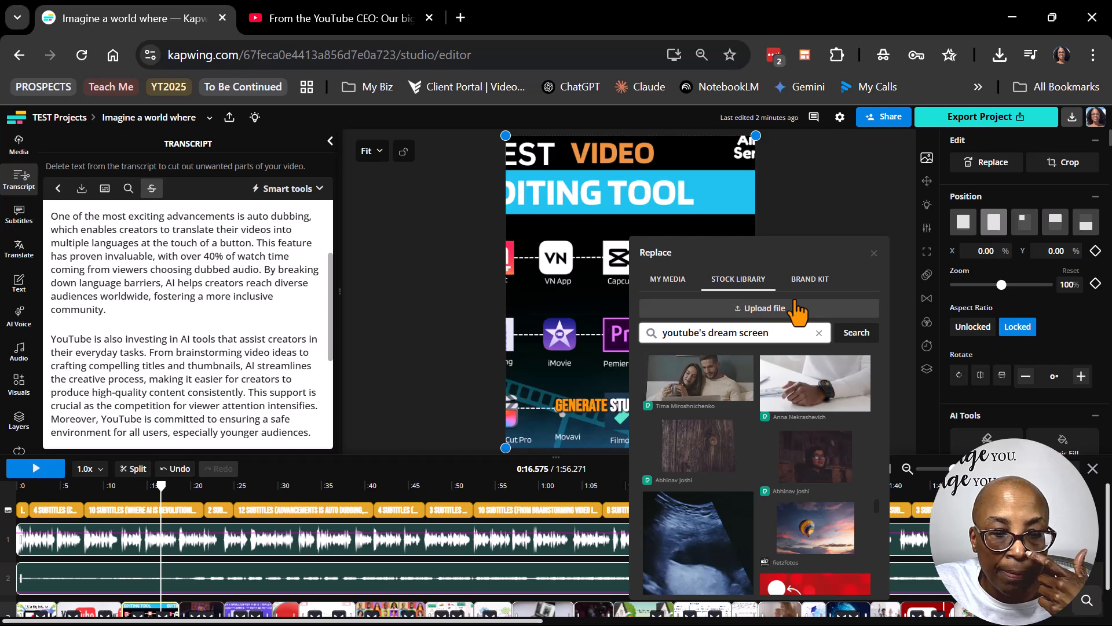
scroll(814, 454, "down", 5)
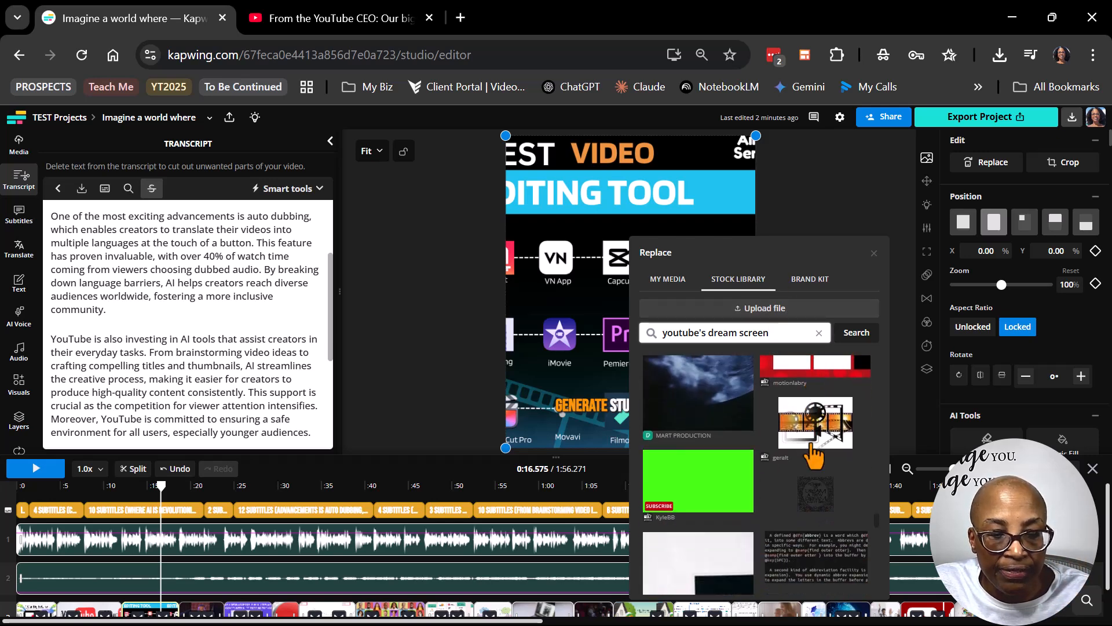
scroll(755, 505, "down", 10)
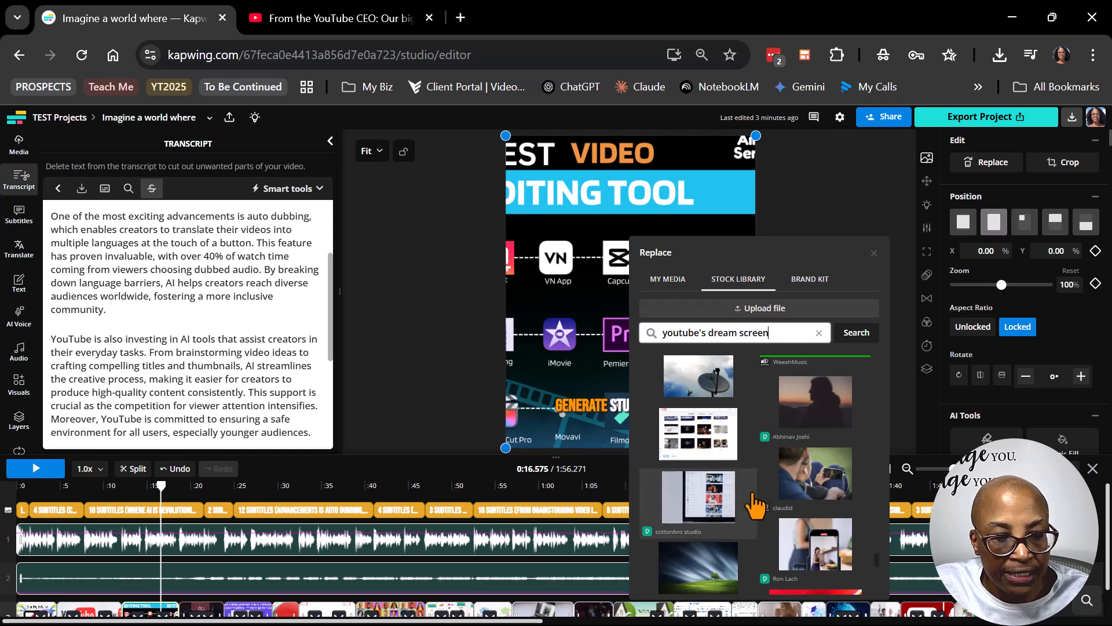
scroll(811, 507, "down", 5)
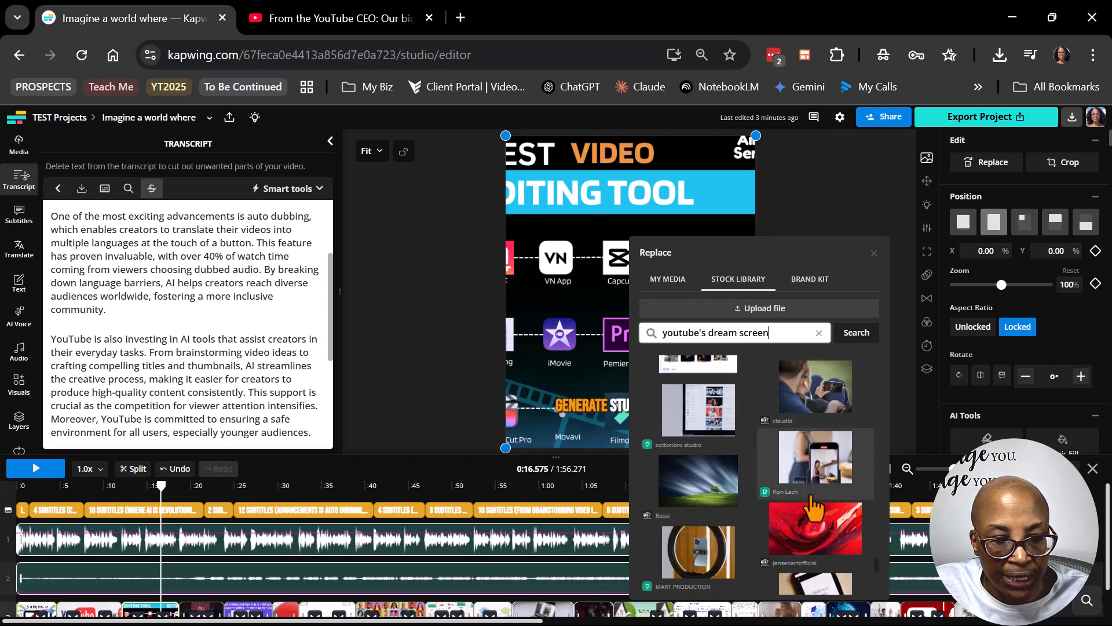
scroll(813, 509, "down", 2)
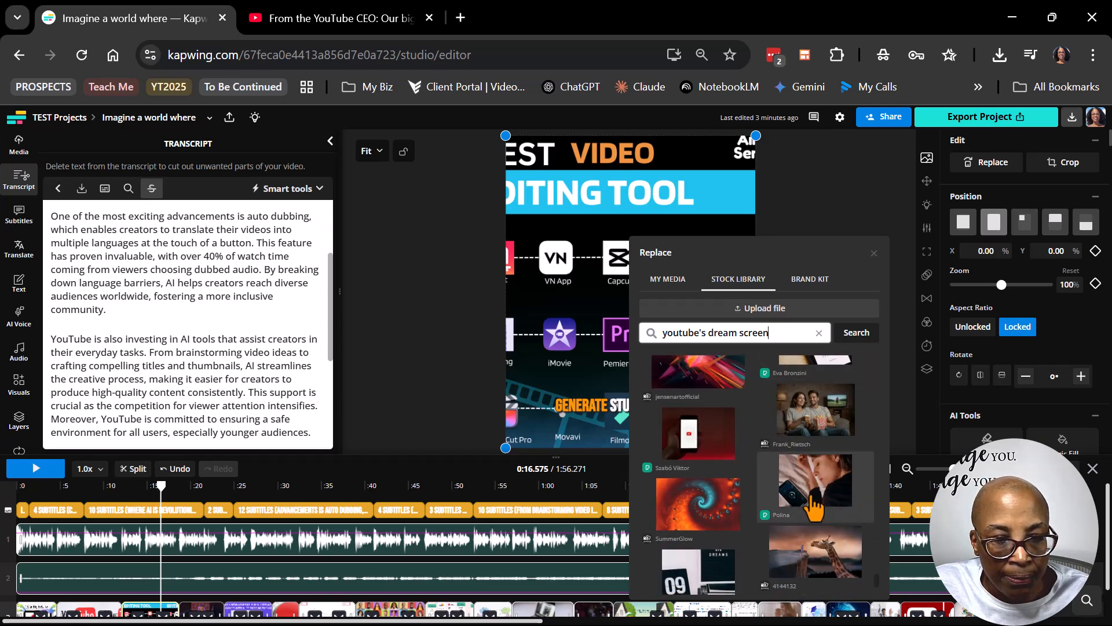
left_click(874, 253)
Make the YouTube CEO clip at about 0:20.9 fill the whole canvas, comparing it with the fitted layout
mouse_move(161, 486)
left_mouse_down()
mouse_move(126, 488)
mouse_move(141, 486)
left_mouse_up()
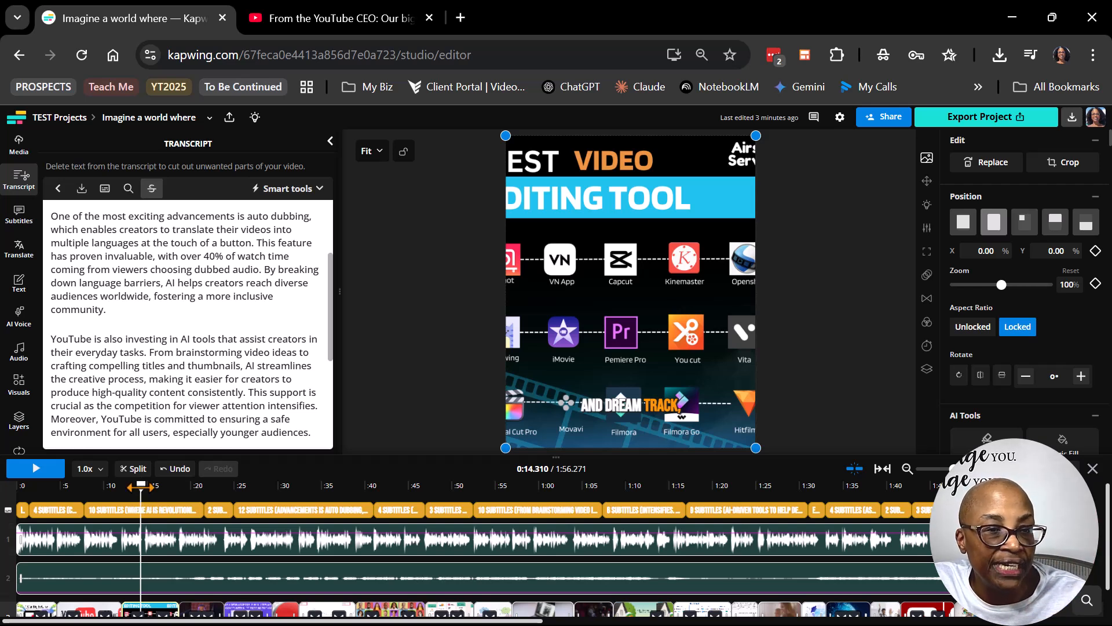
left_click_drag(141, 485, 198, 485)
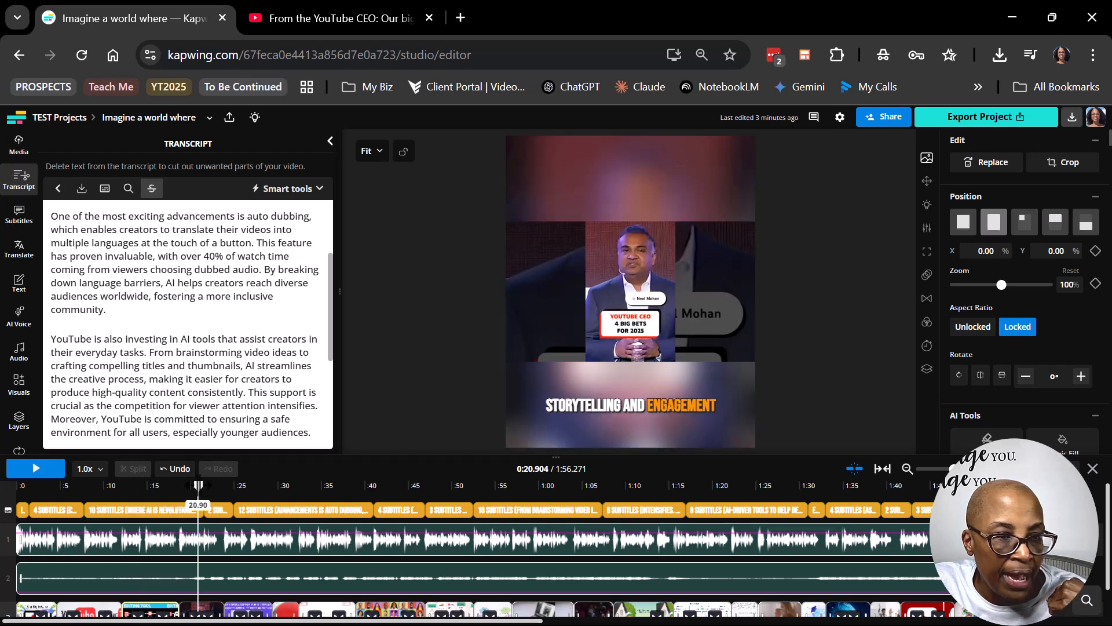
left_click(210, 617)
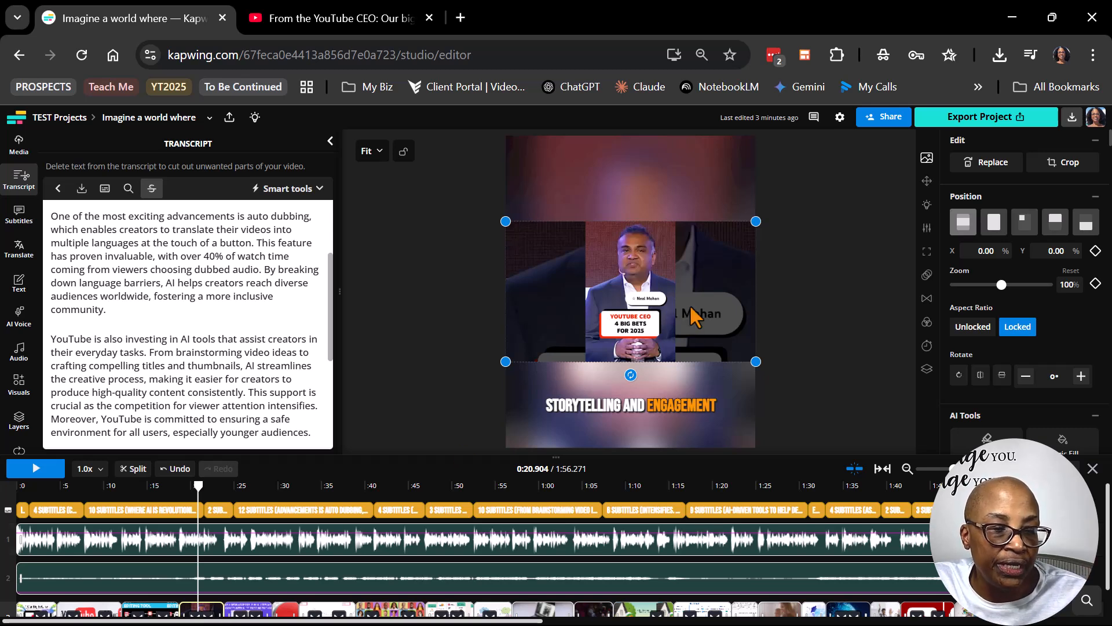
scroll(690, 310, "down", 1)
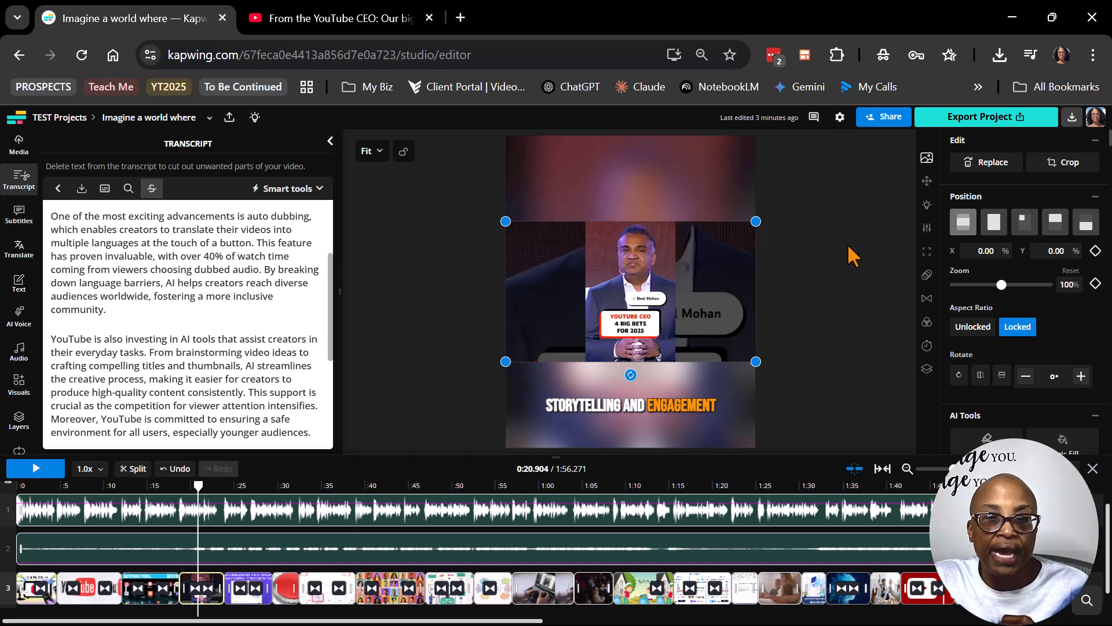
left_click(993, 222)
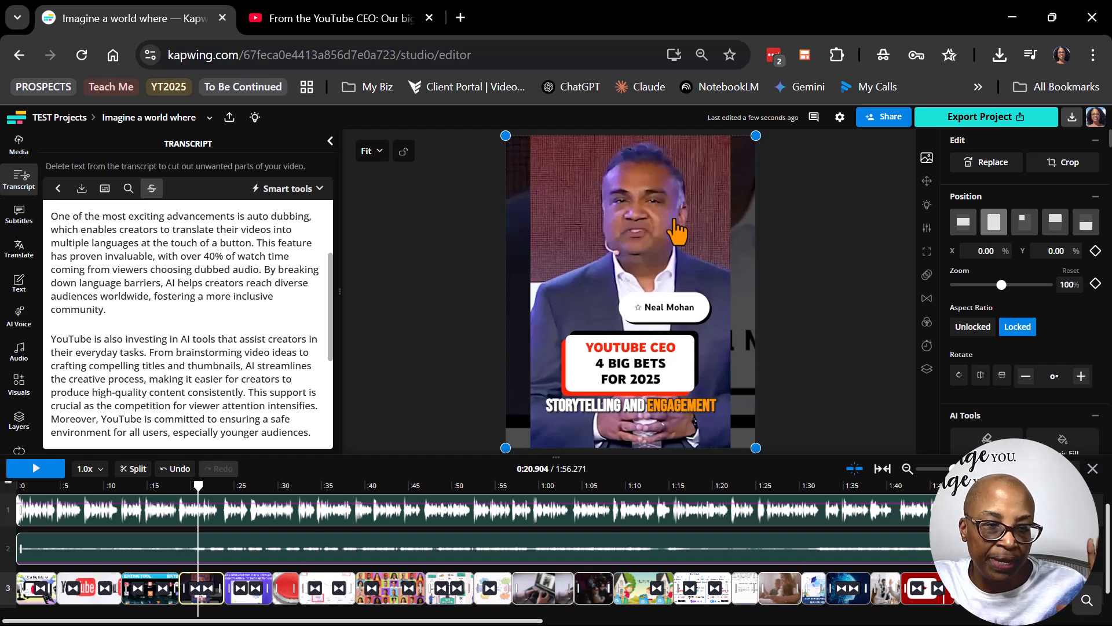
left_click(965, 230)
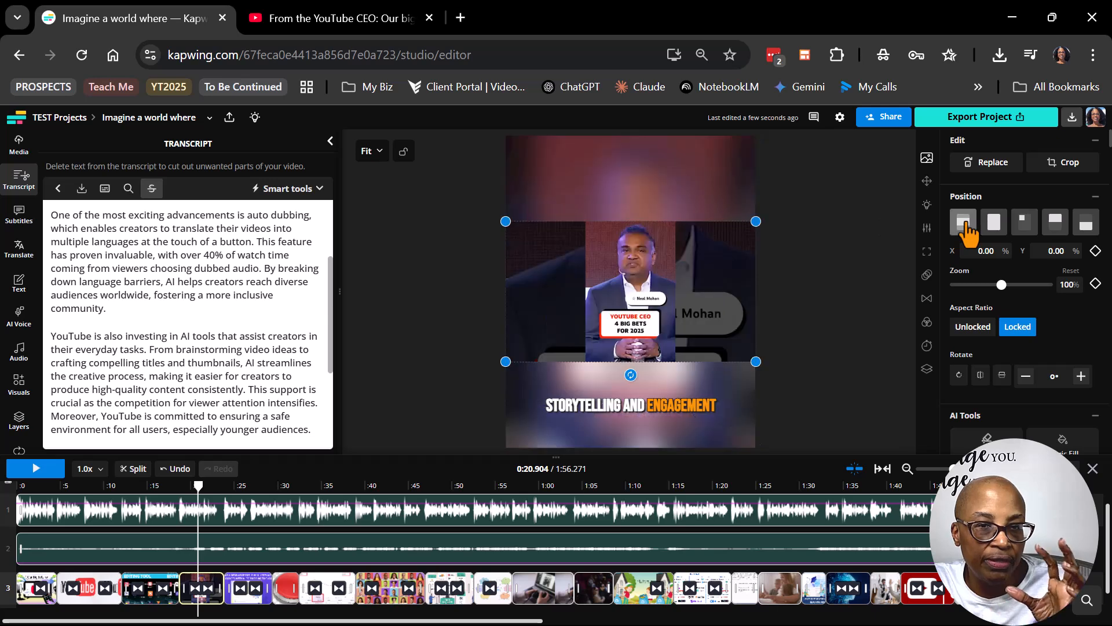
left_click(995, 230)
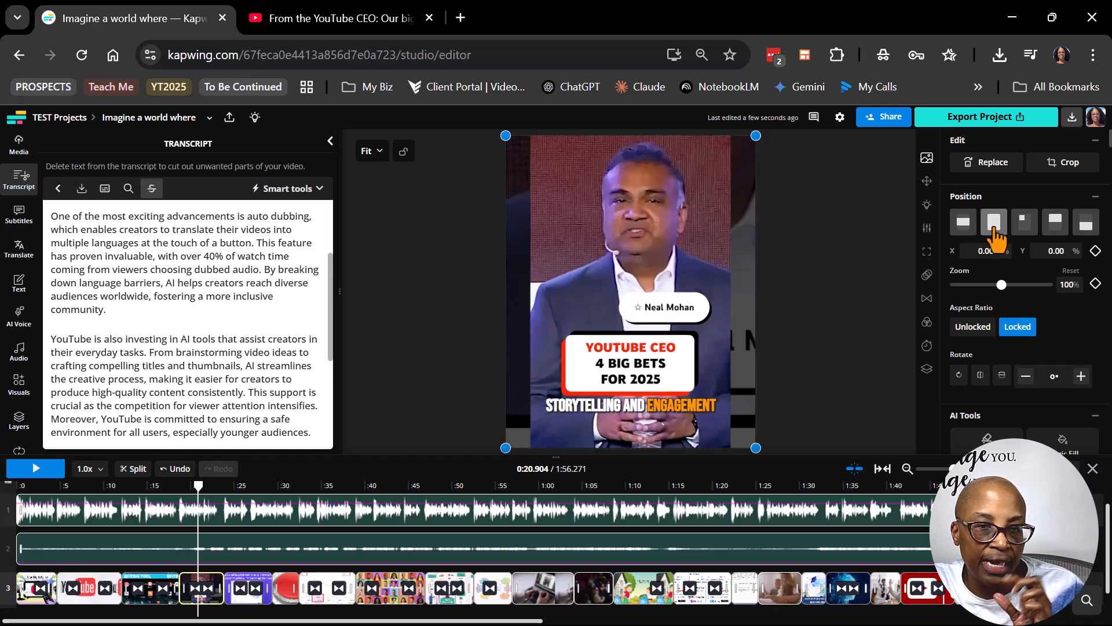
Make the auto dubbing clip at about 0:24.9 fill the whole canvas
left_click_drag(197, 491, 234, 496)
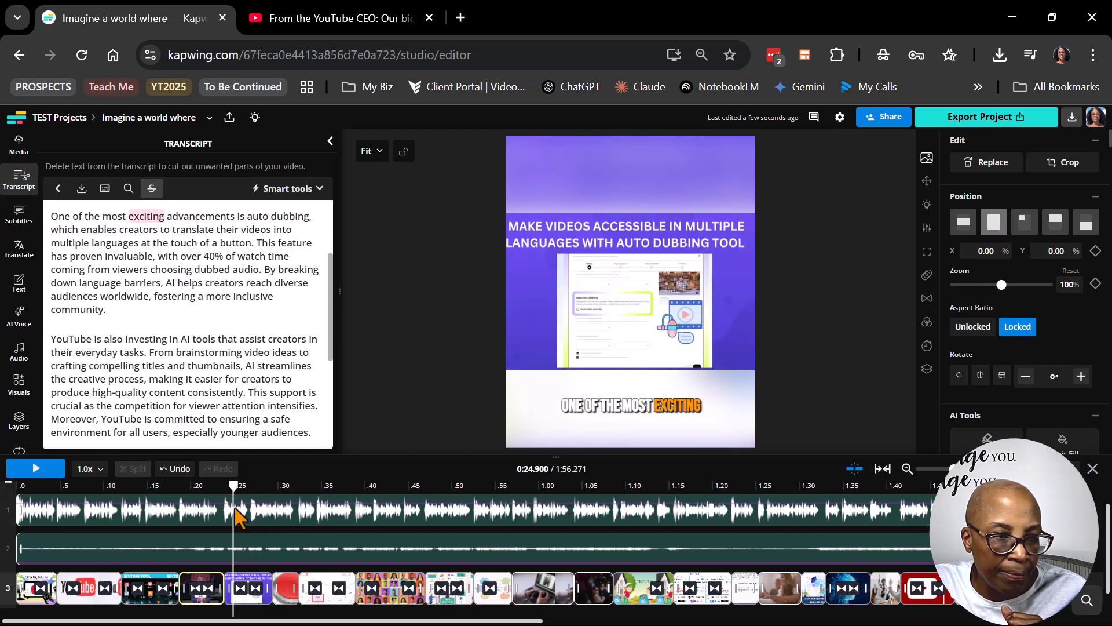
left_click(248, 588)
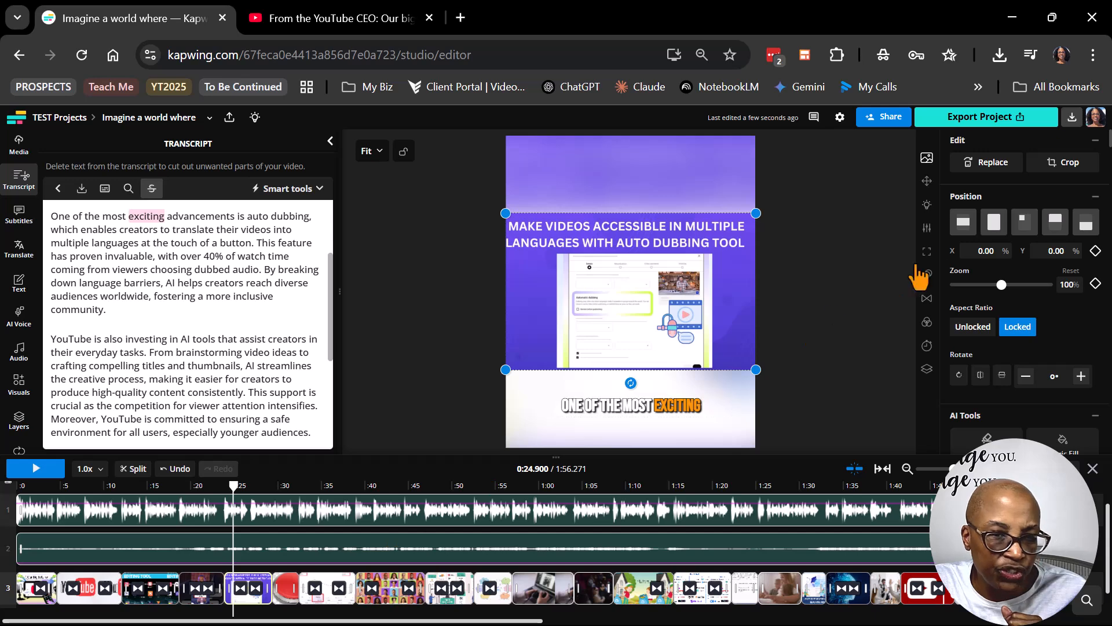
left_click(995, 223)
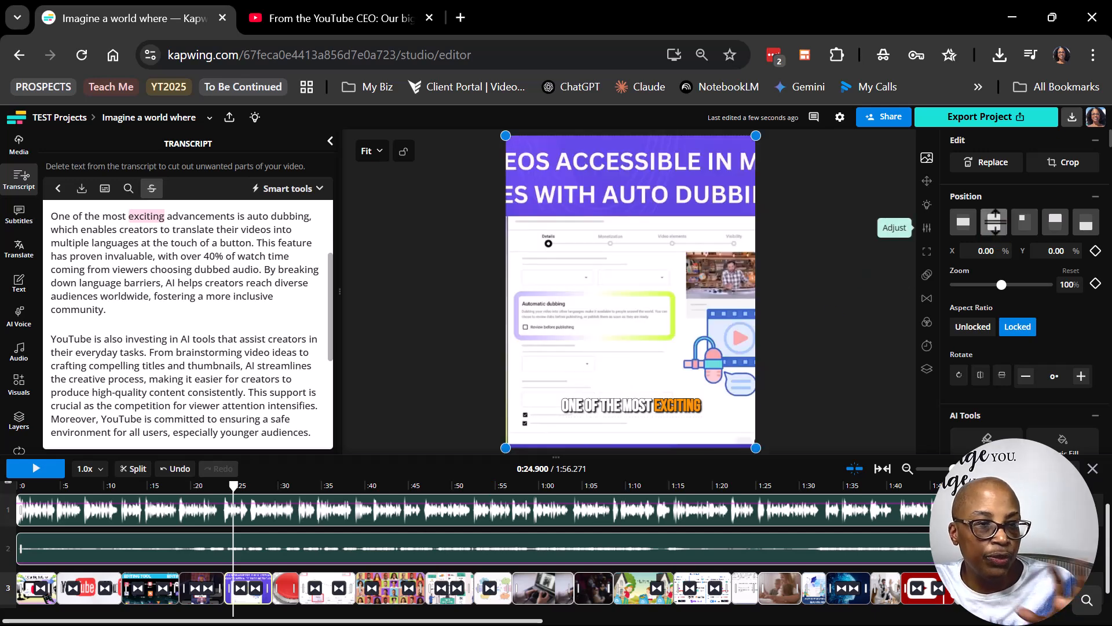
Make the laptop and camera clip at about 1:02 fill the whole canvas
left_click_drag(234, 485, 545, 524)
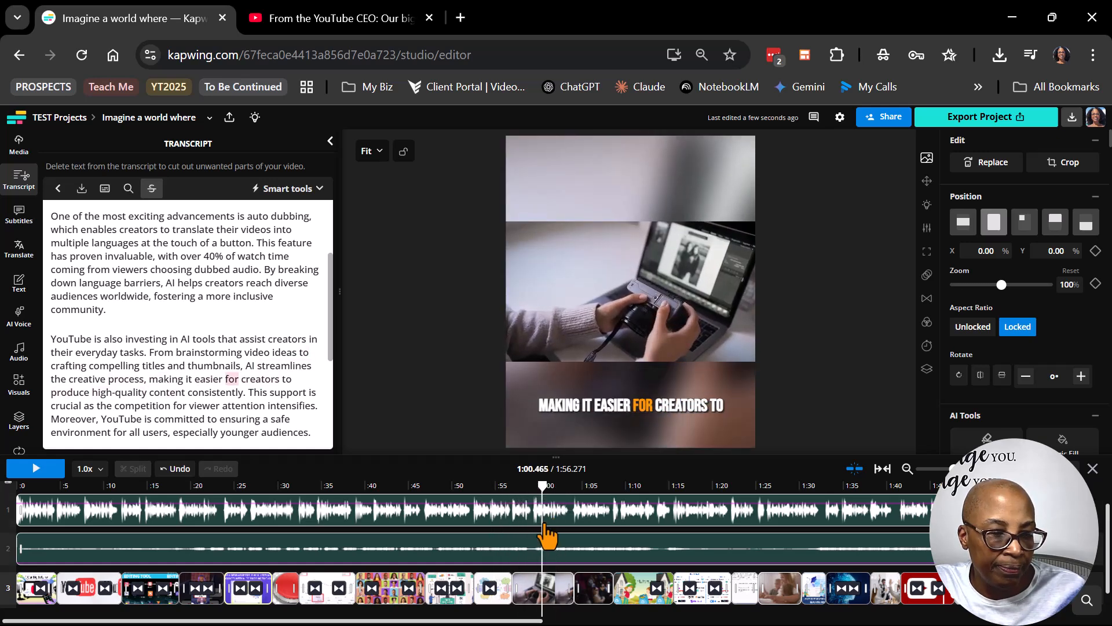
left_click(560, 596)
right_click(559, 596)
left_click(537, 599)
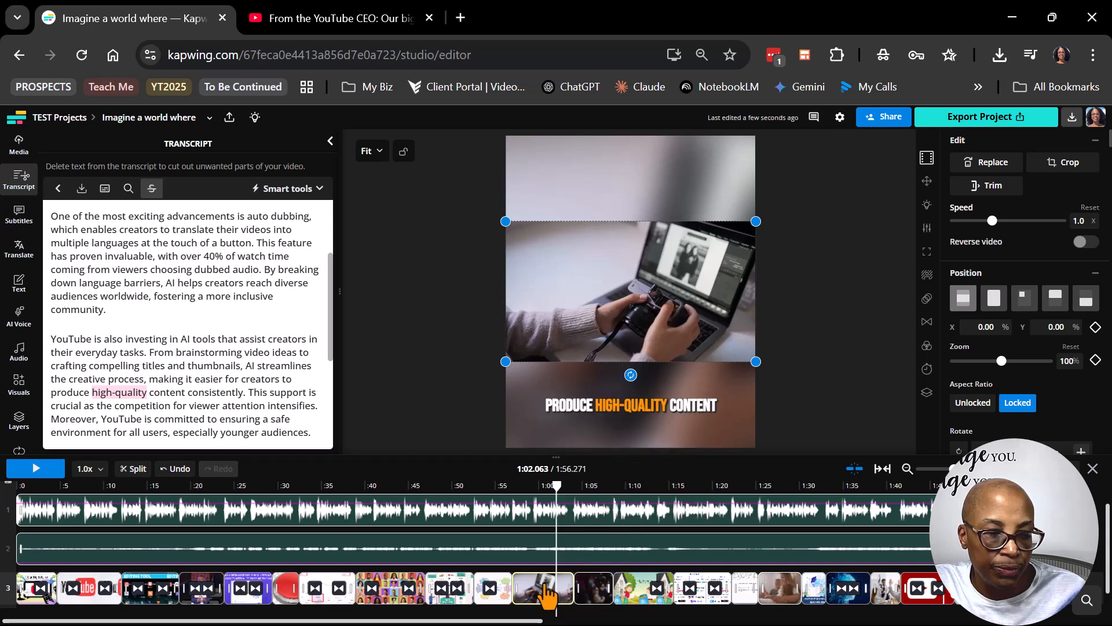
left_click(994, 302)
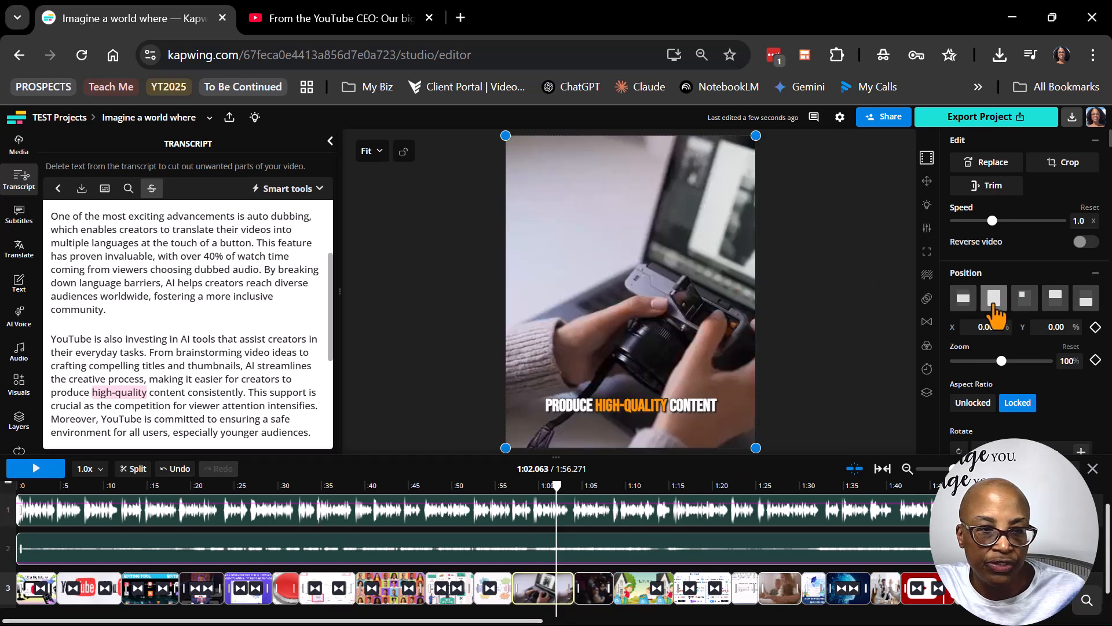
Look for a replacement for the "Your Future is Bright!" image at about 1:51.8 by searching the stock library for "bright future"
left_click_drag(557, 487, 985, 515)
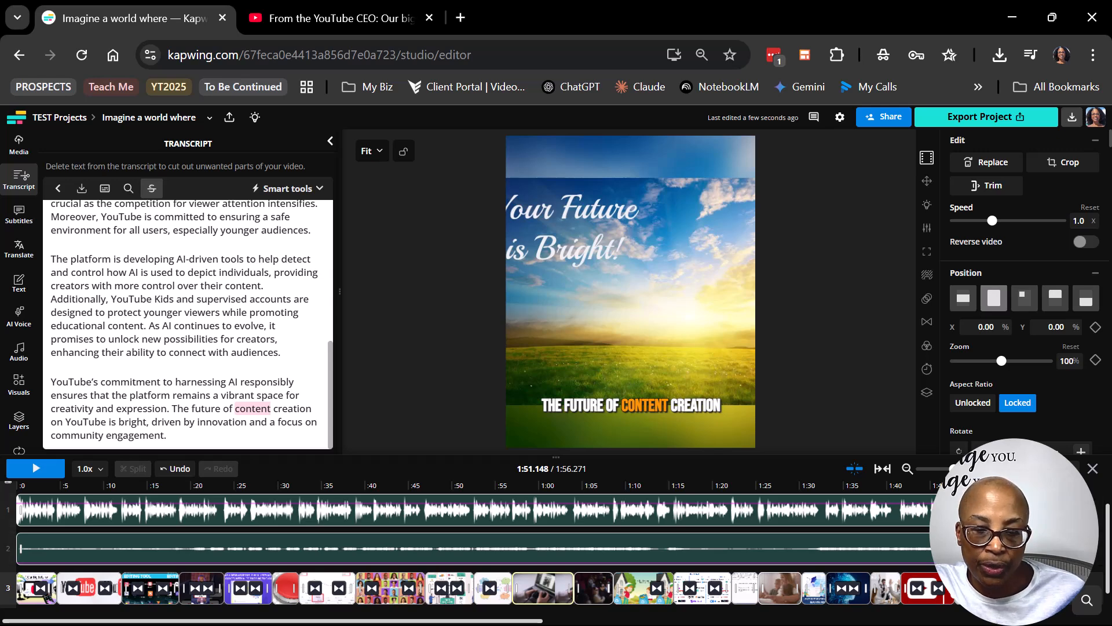
right_click(990, 592)
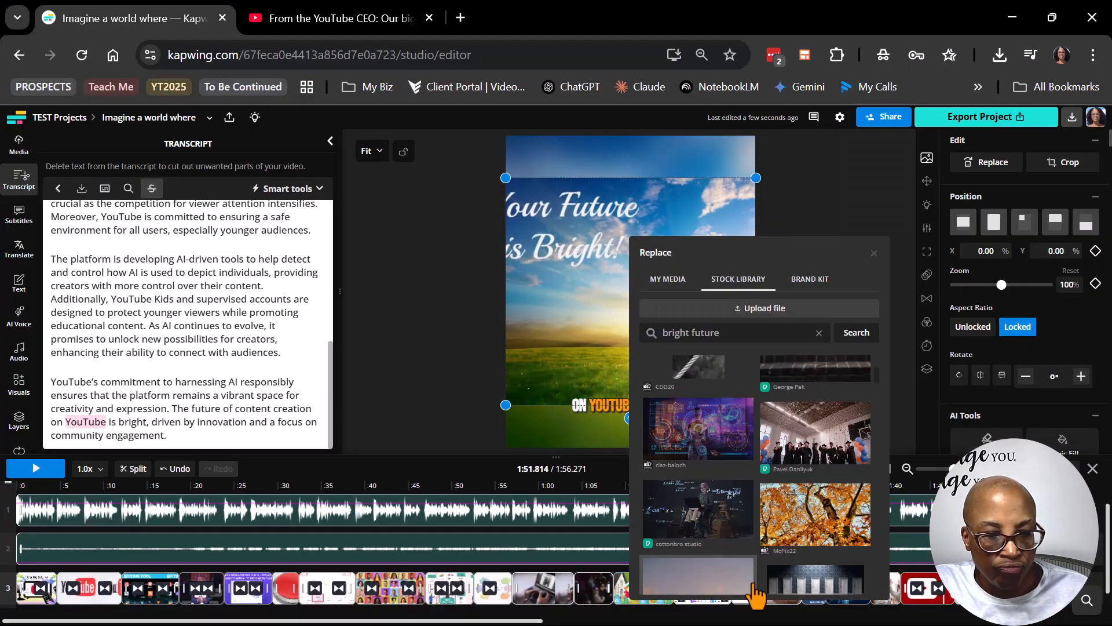
left_click(729, 457)
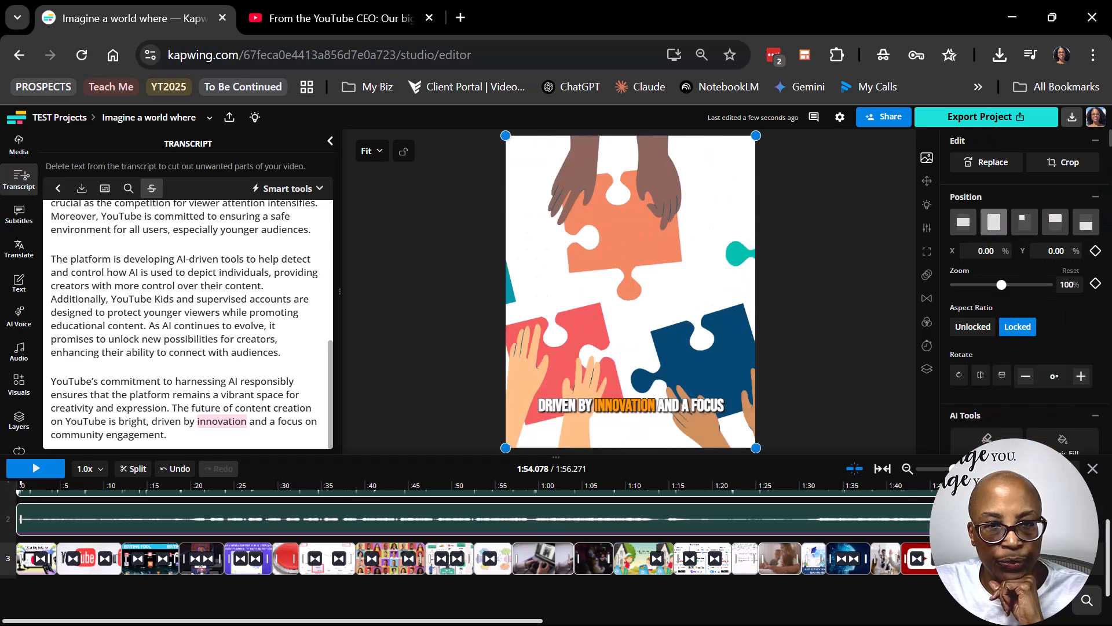
Open the personal media collection and search it for "outro"
scroll(605, 539, "up", 1)
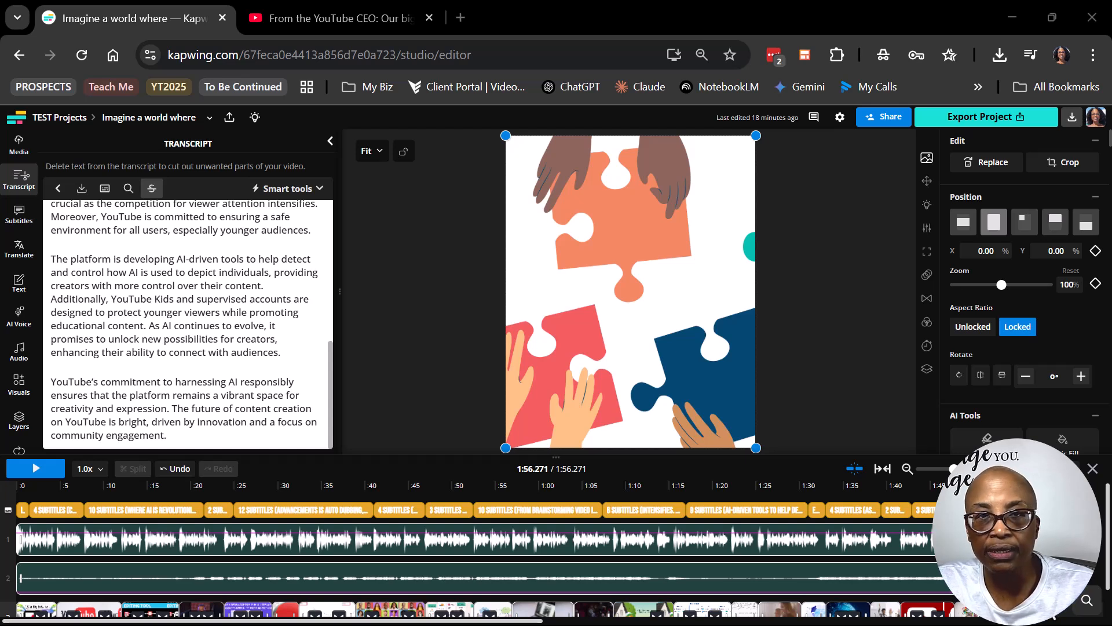
left_click(20, 149)
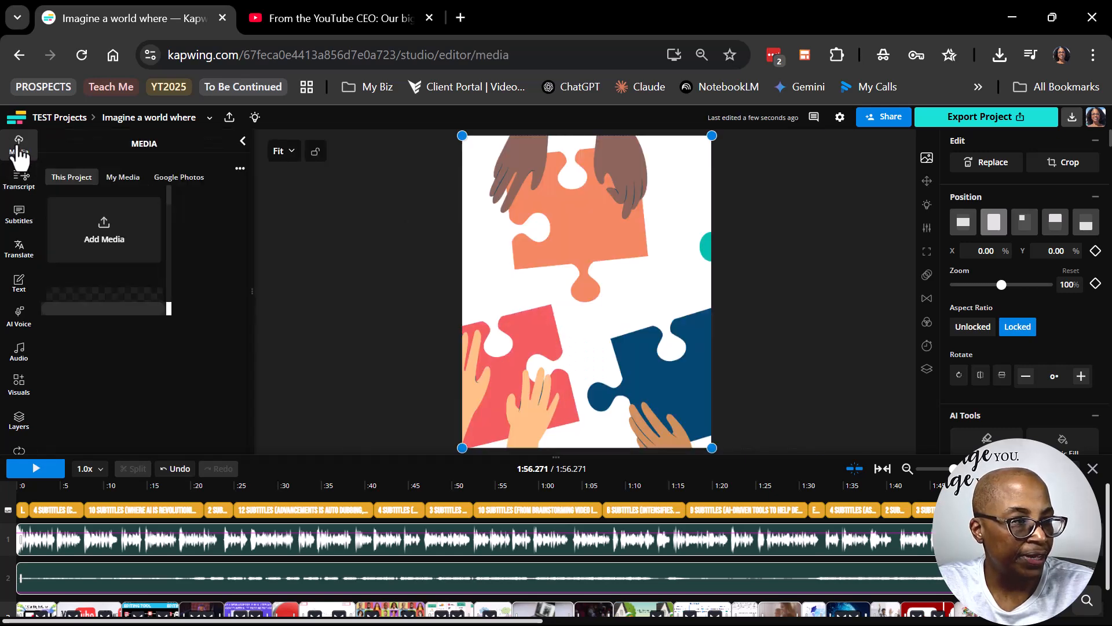
left_click(132, 179)
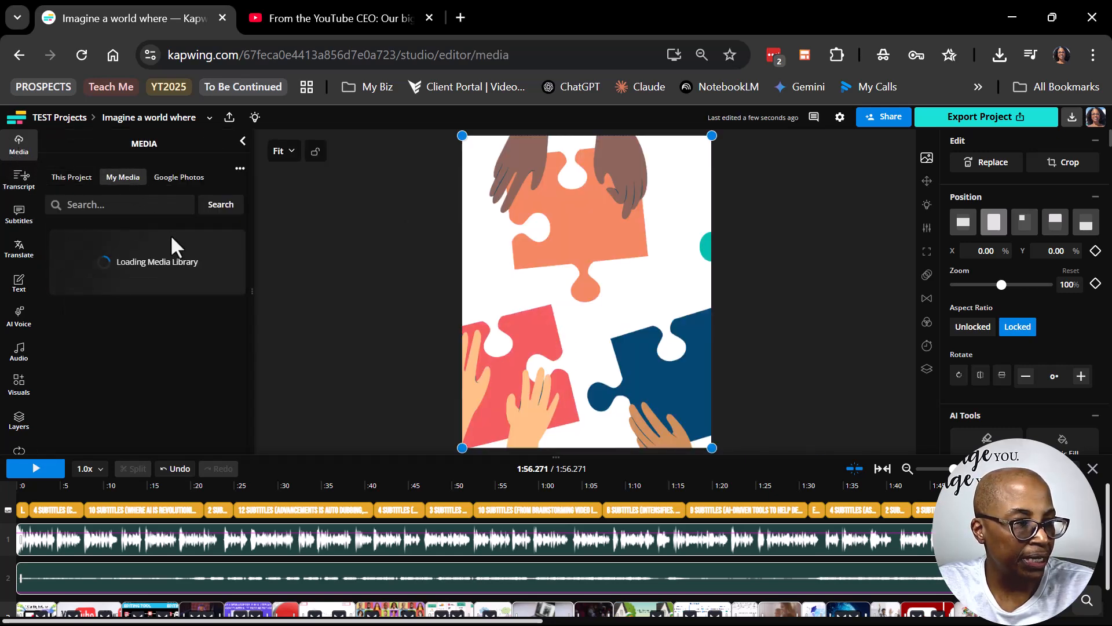
scroll(120, 284, "down", 2)
scroll(150, 292, "down", 6)
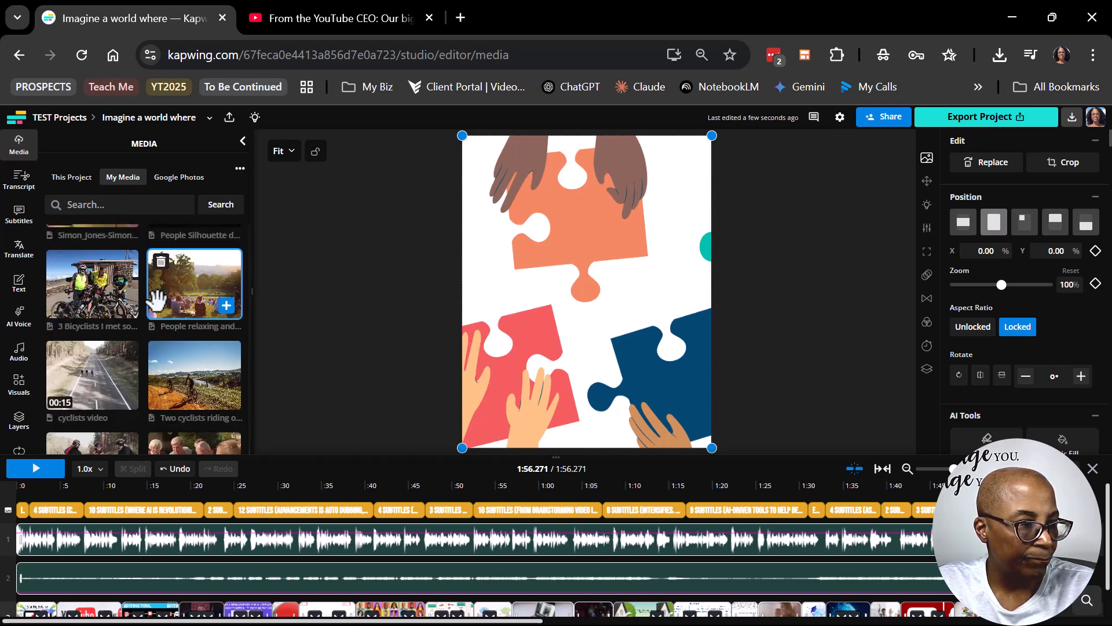
scroll(189, 382, "up", 1)
left_click(124, 206)
type("outro")
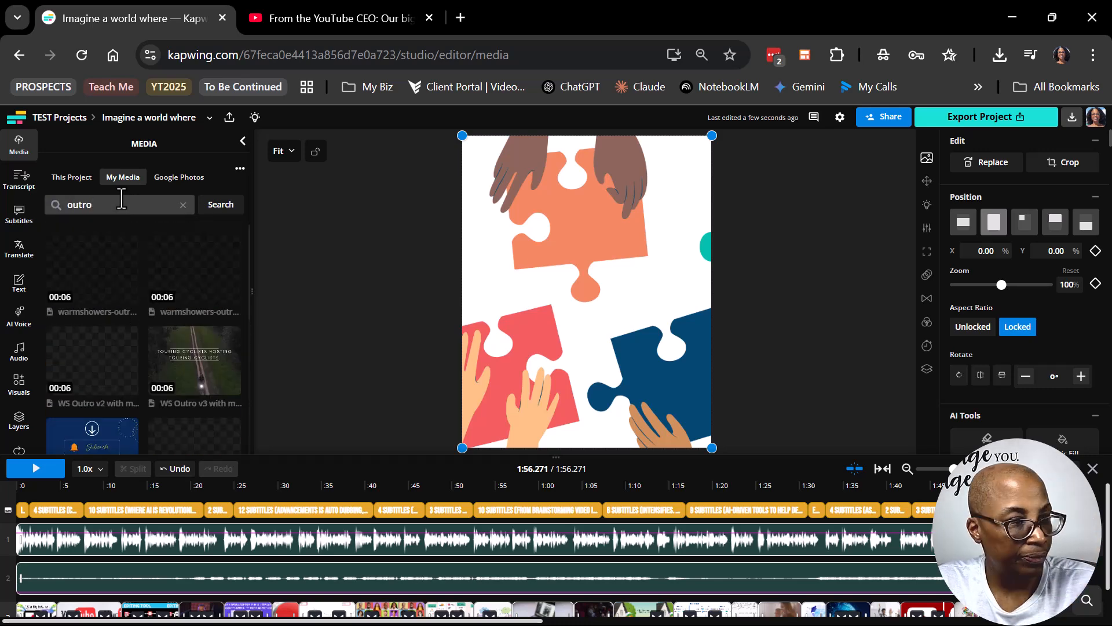
Add the 3-second outro video to the project's end instead of the 2-second one, and make it fill the whole canvas
mouse_move(94, 272)
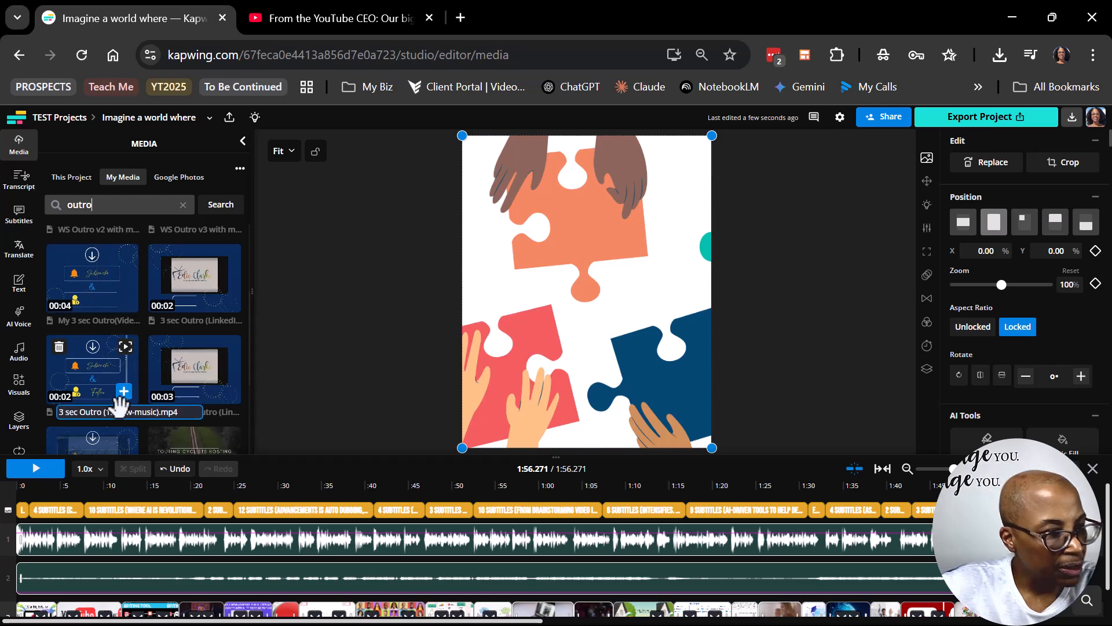
left_click(124, 393)
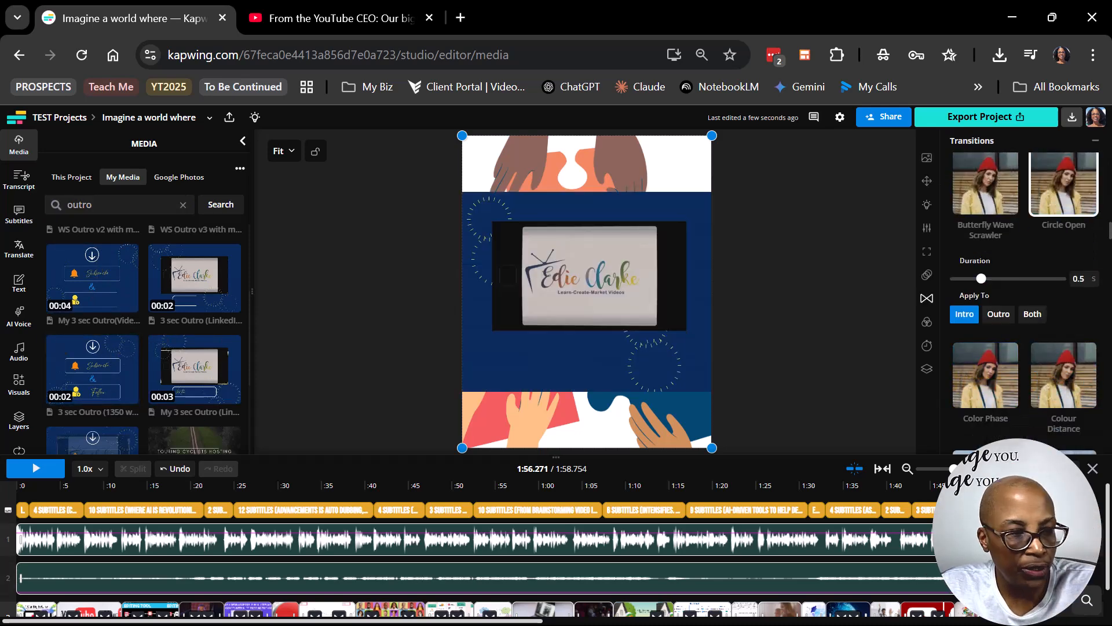
key("Delete")
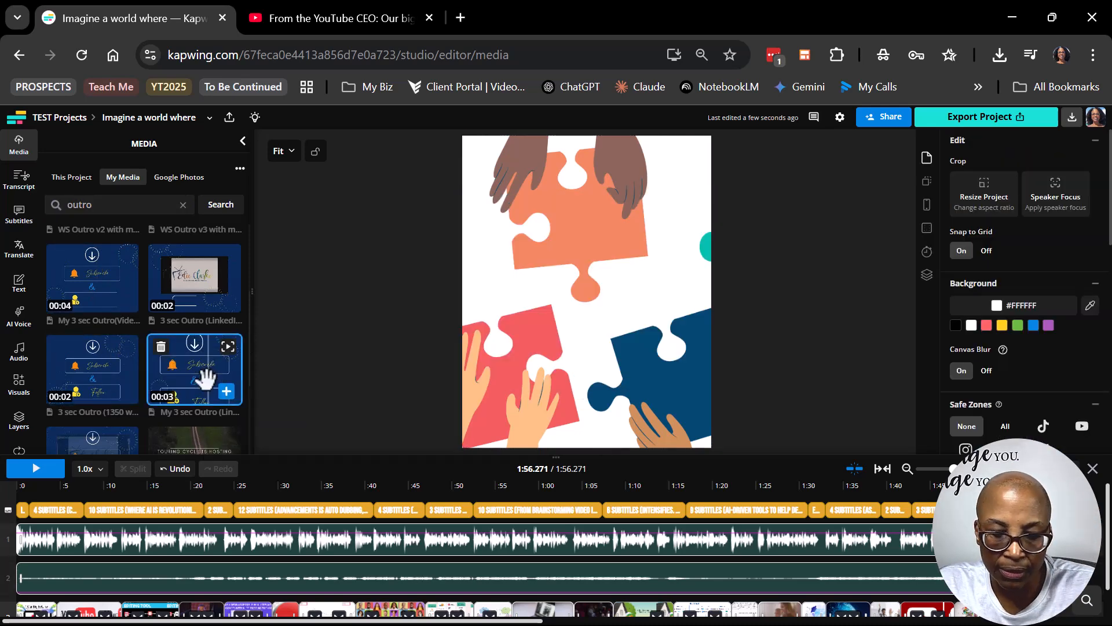
left_click(229, 394)
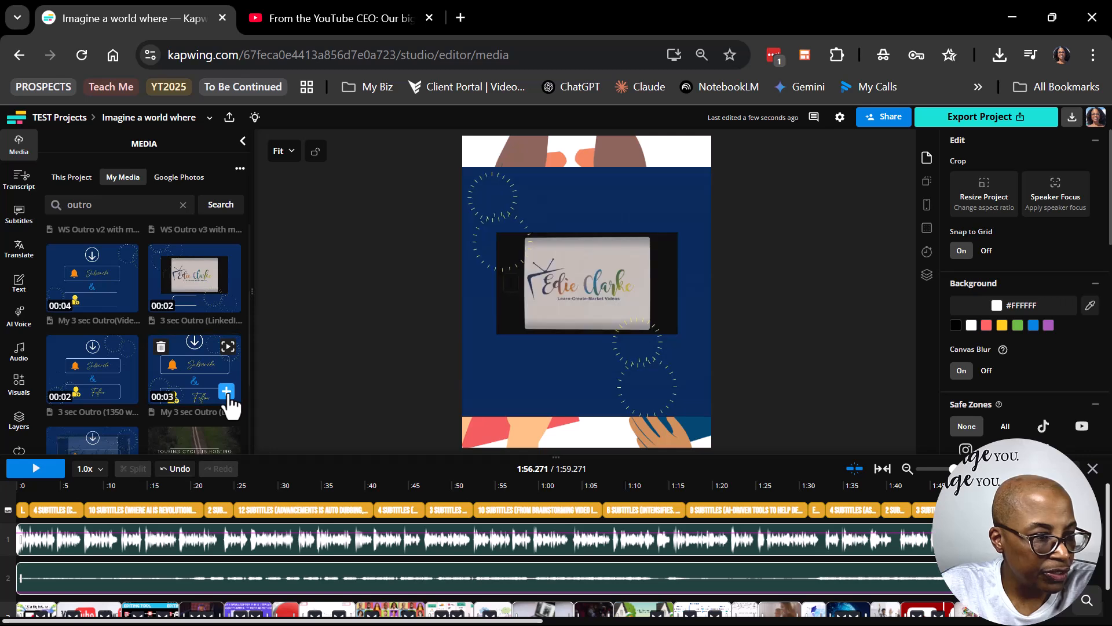
left_click(688, 384)
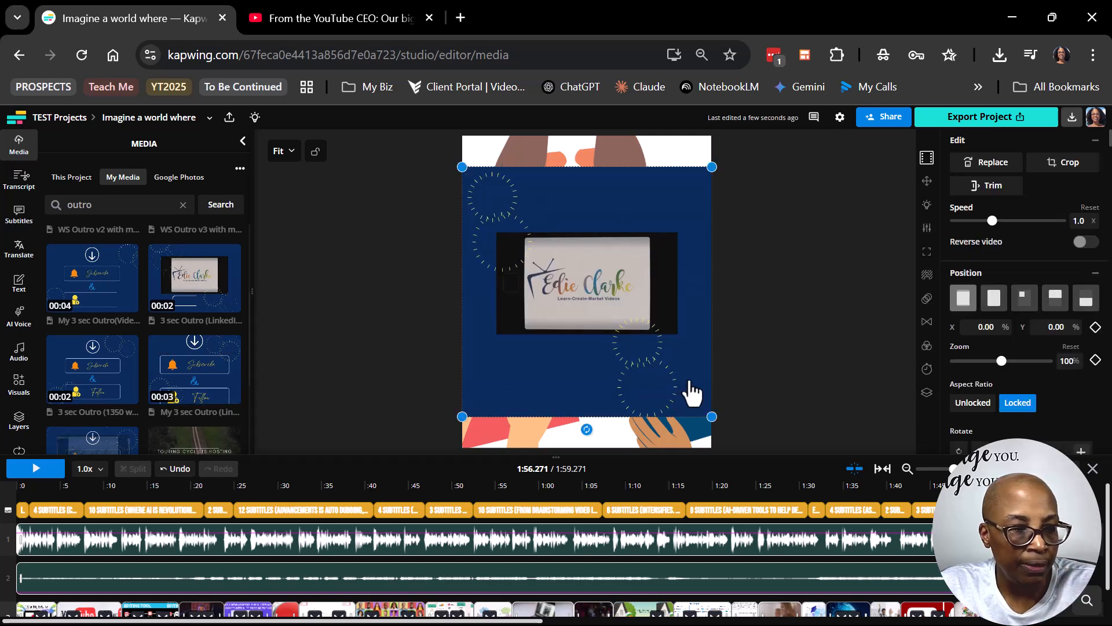
left_click(996, 306)
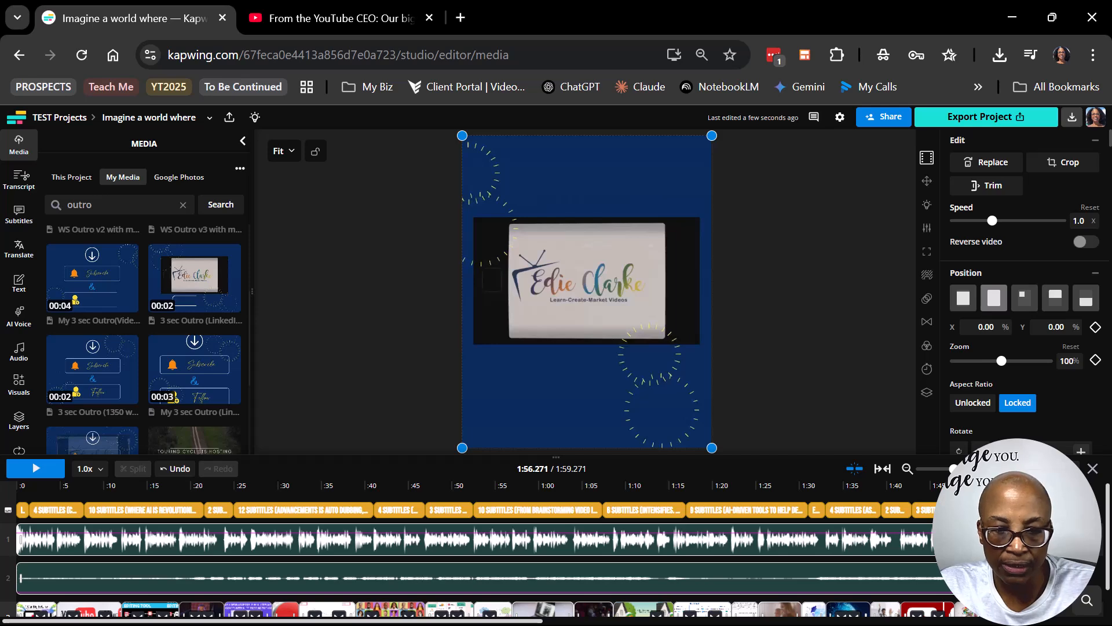
Preview the outro from about 1:56.6 and look over the other outro clips in the personal media collection
left_click(1036, 486)
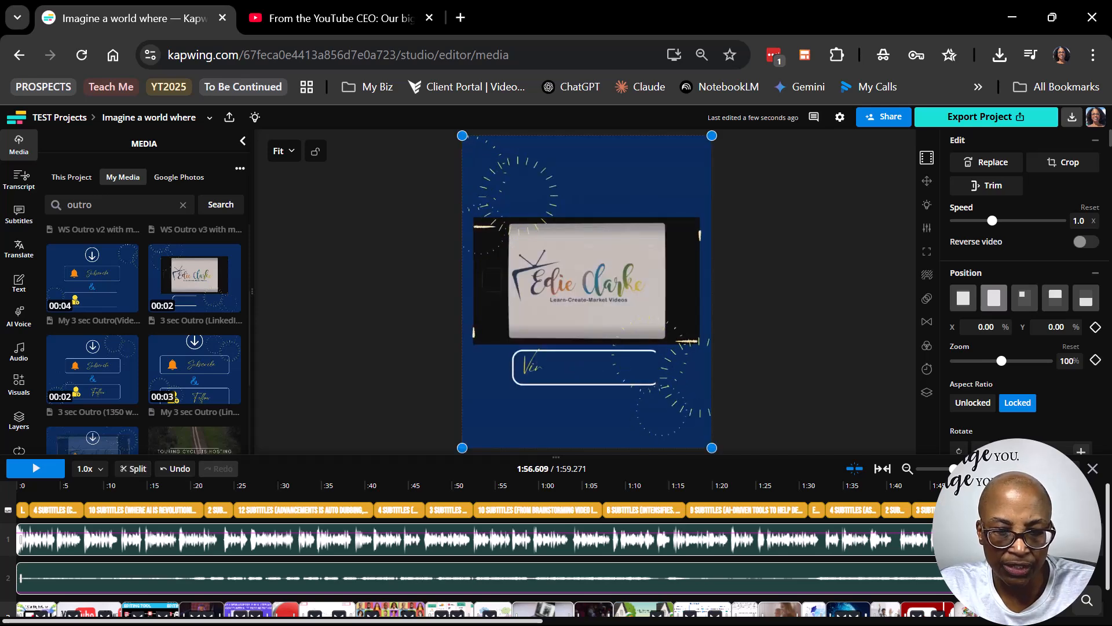
left_click(29, 479)
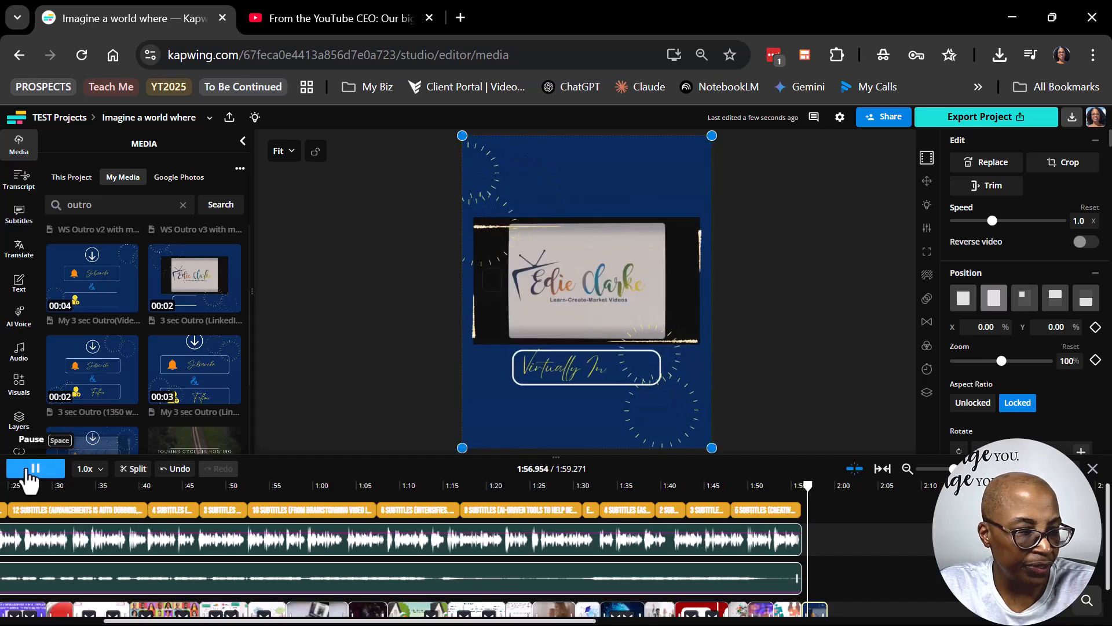
left_click(29, 470)
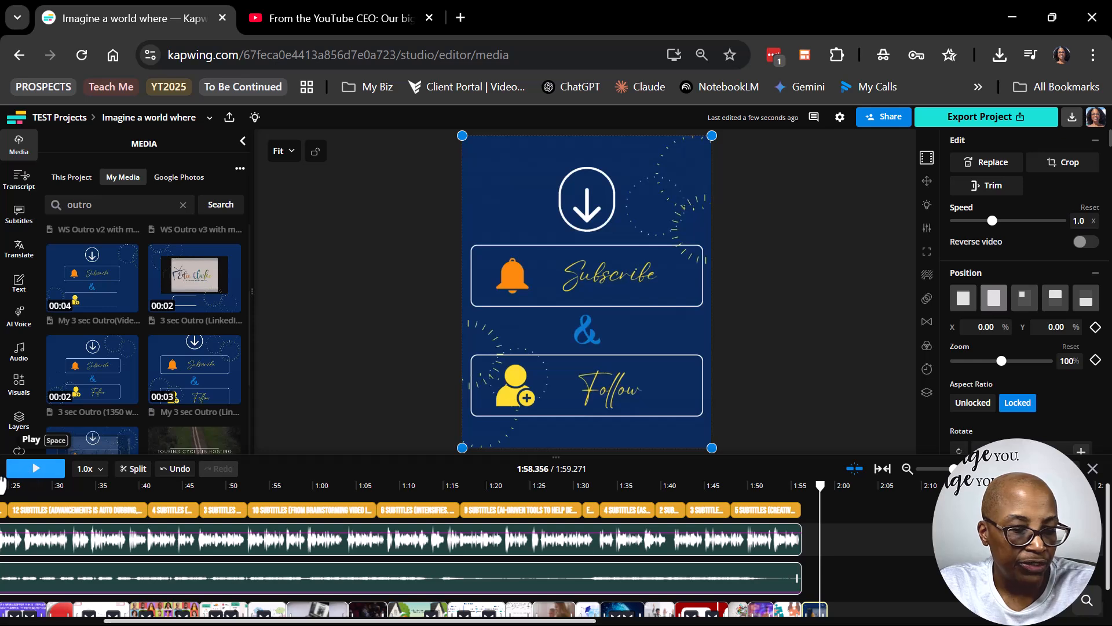
mouse_move(122, 399)
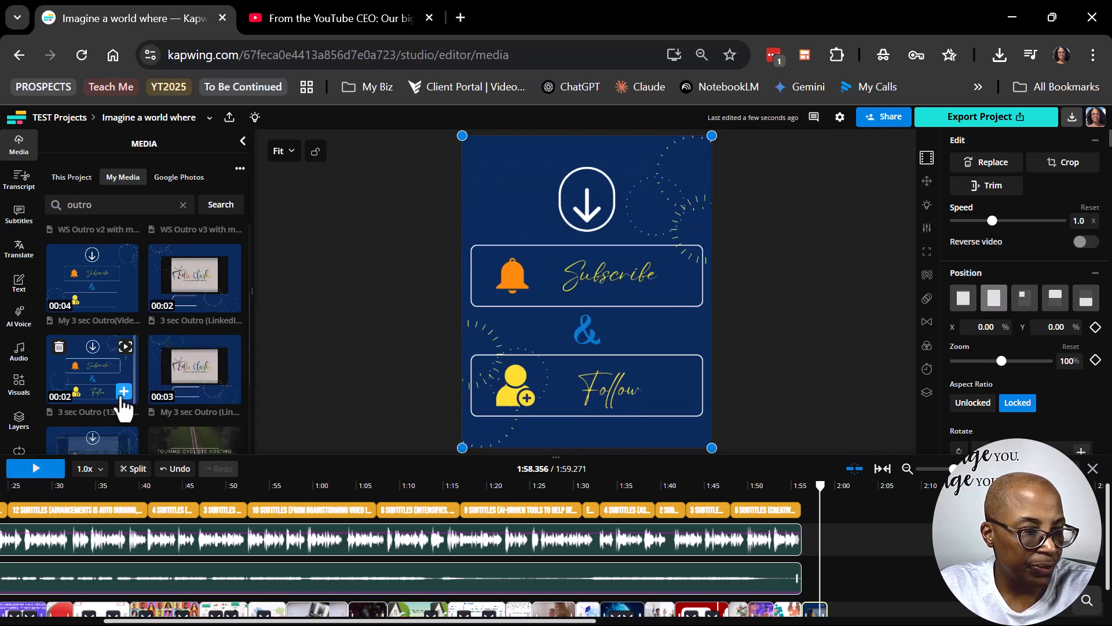
scroll(120, 400, "down", 2)
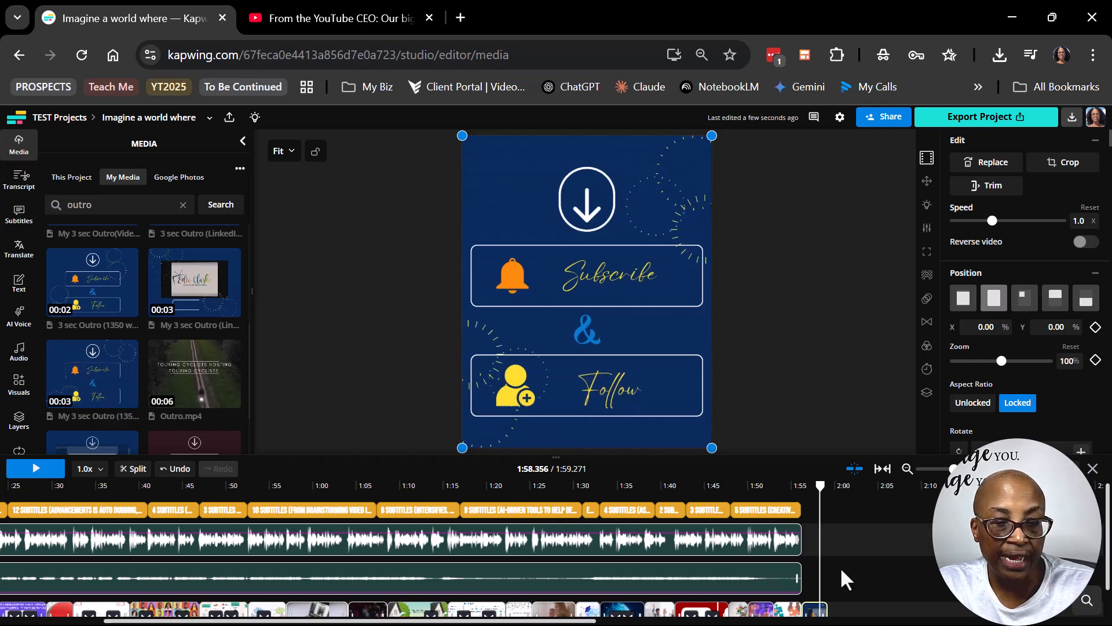
scroll(643, 398, "down", 3)
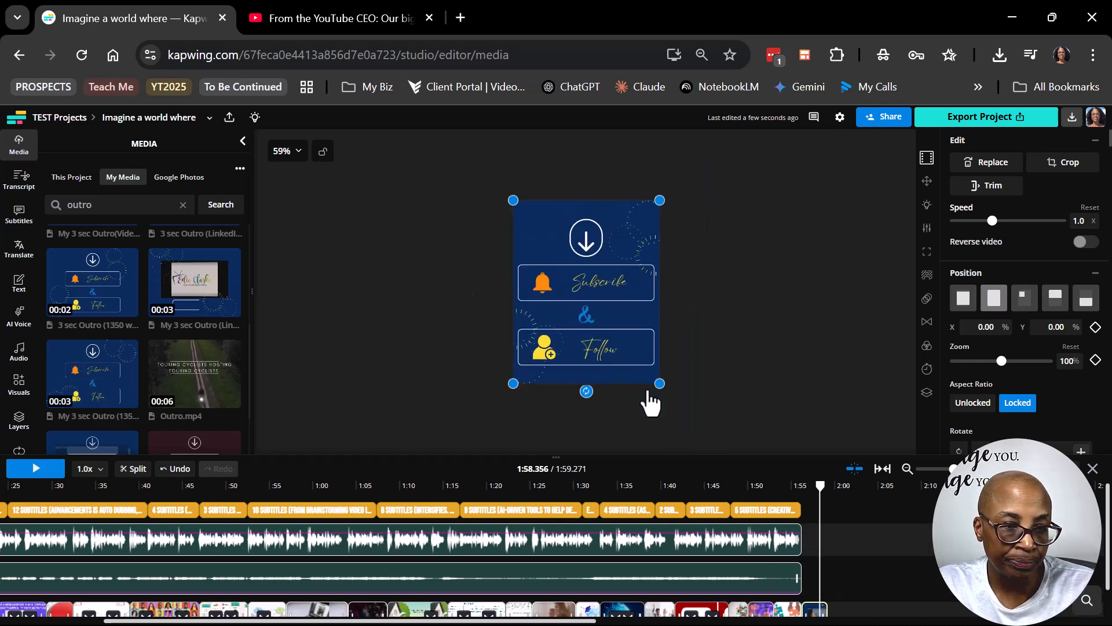
scroll(649, 396, "up", 3)
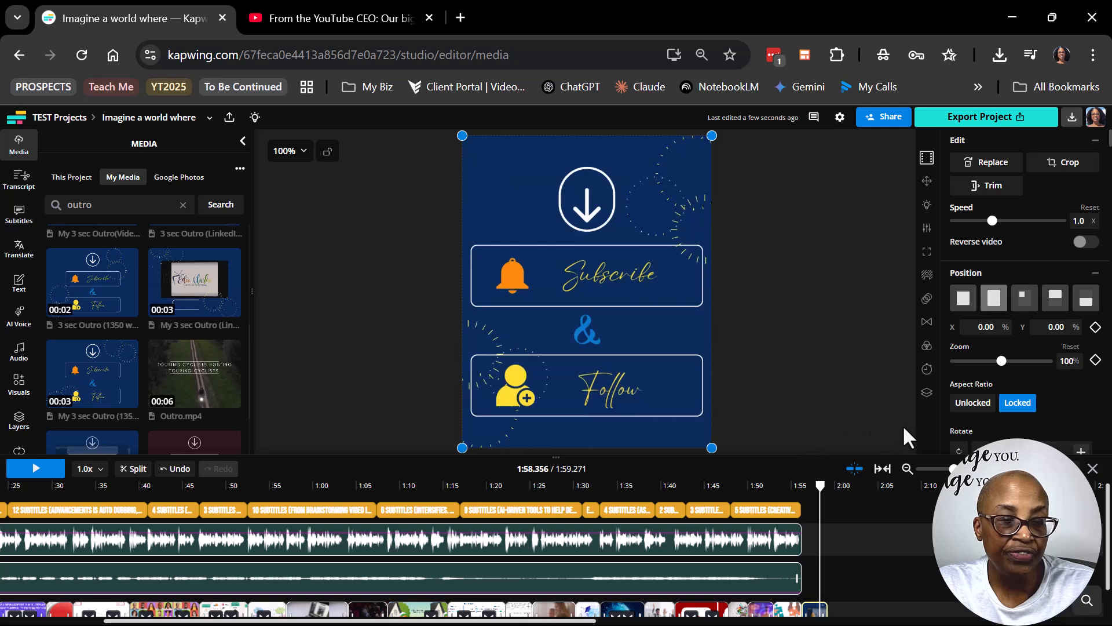
Export the project as an MP4 at automatic resolution and save it as Imagine_a_world_where_V1 in the KAPWING folder
left_click(984, 117)
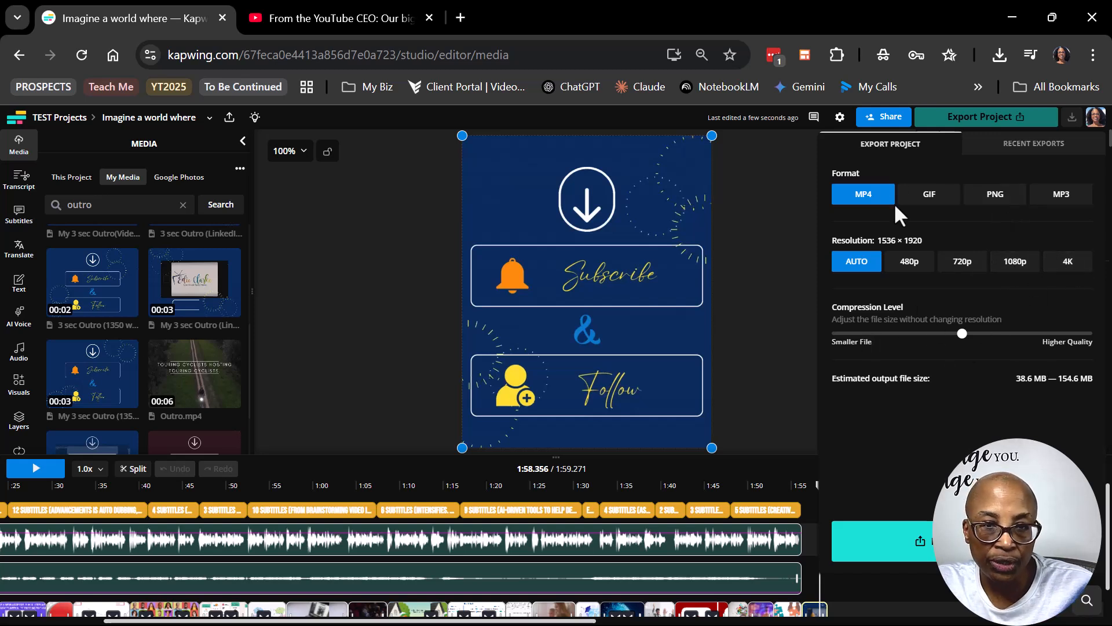
left_click(962, 541)
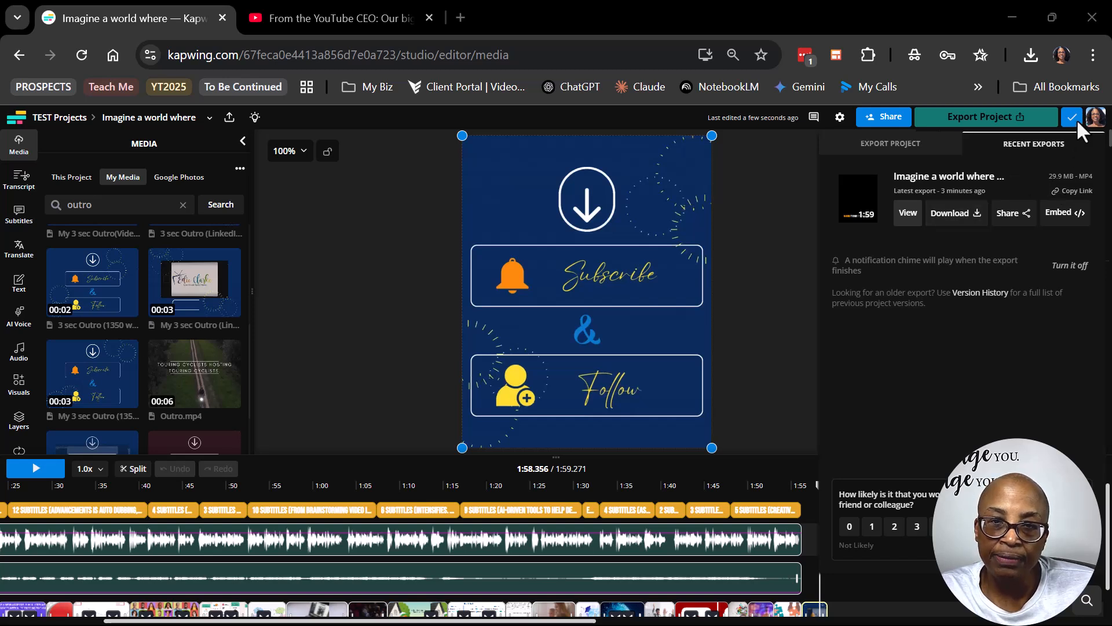
left_click(948, 221)
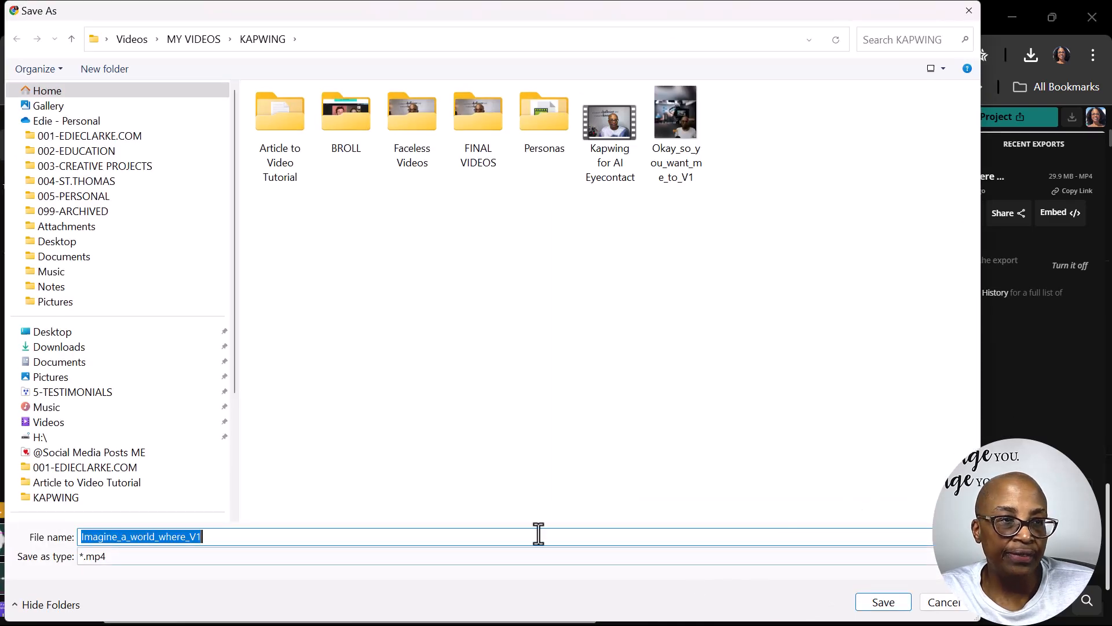
left_click(883, 602)
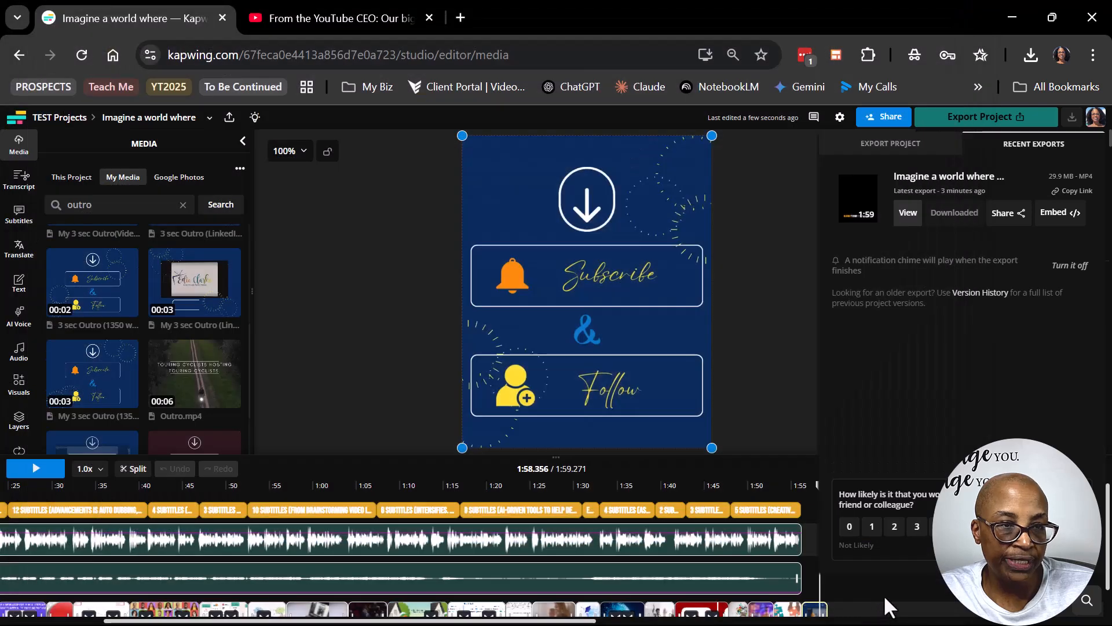
Open the downloaded Imagine_a_world_where video file to check it
mouse_move(933, 108)
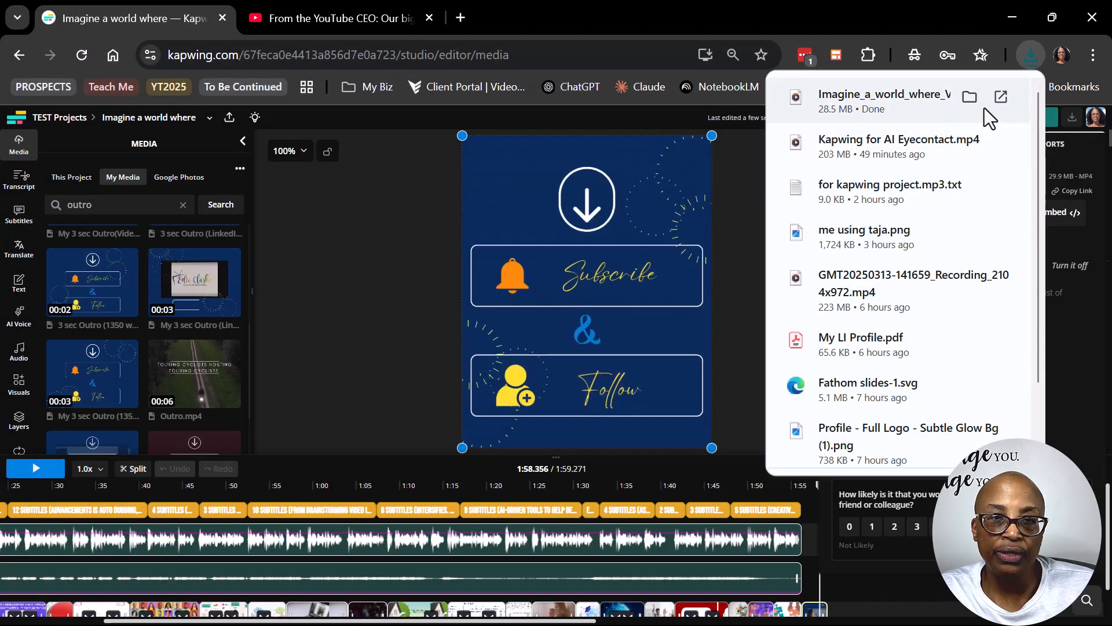
left_click(1000, 100)
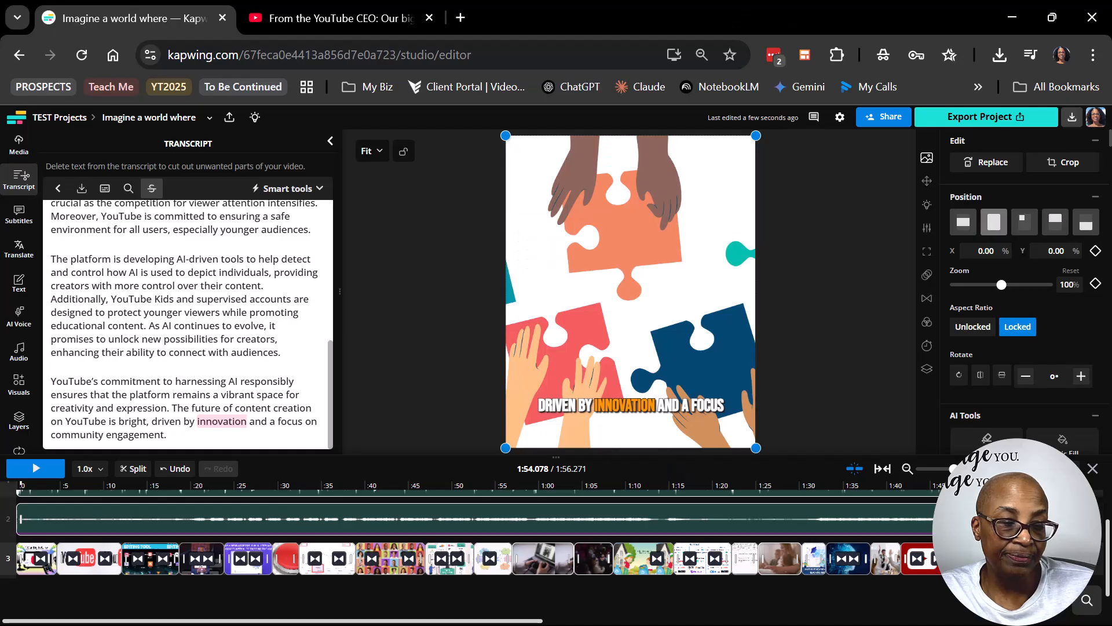
Move the playhead to the end of the video at 1:56.271
left_click_drag(678, 497, 1037, 497)
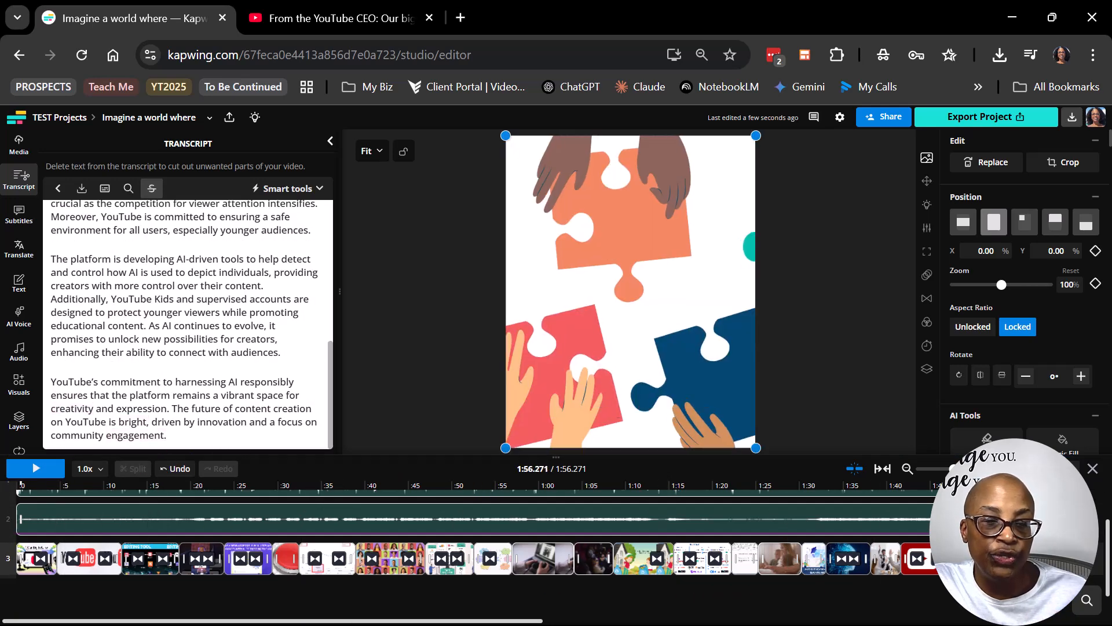